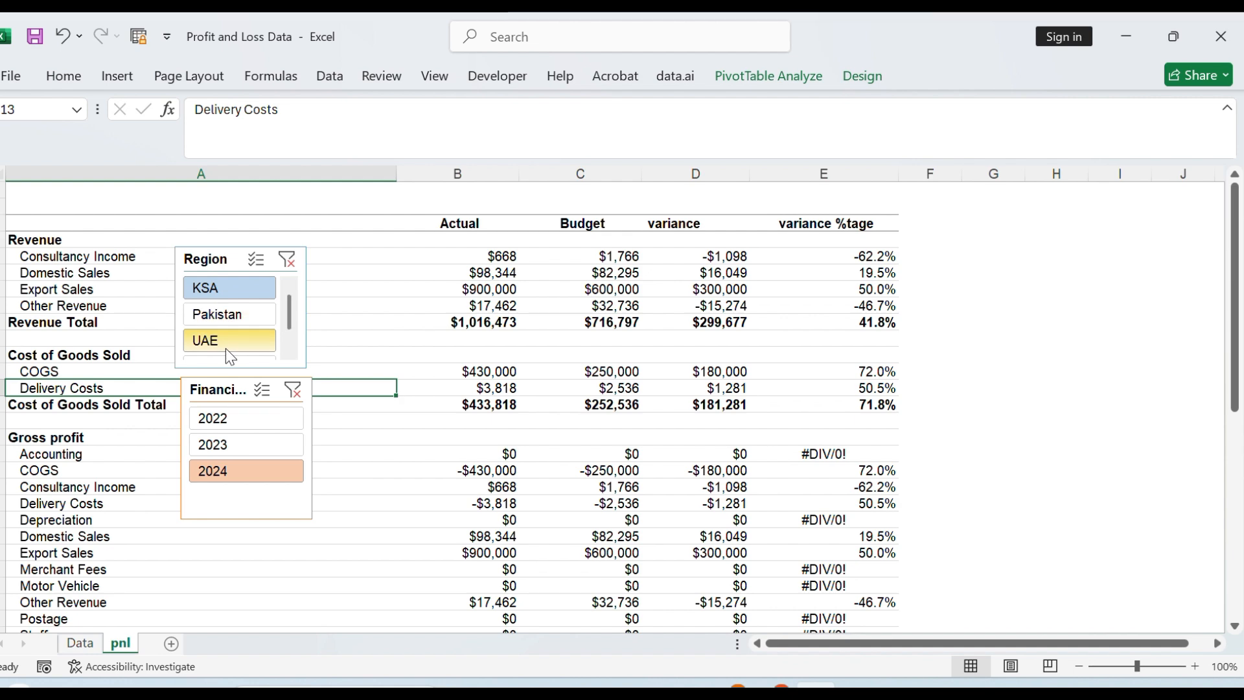
# - Compare the profit and loss figures for the UAE, Pakistan and KSA regions using the Region slicer
pyautogui.click(225, 345)
pyautogui.click(236, 316)
pyautogui.click(240, 288)
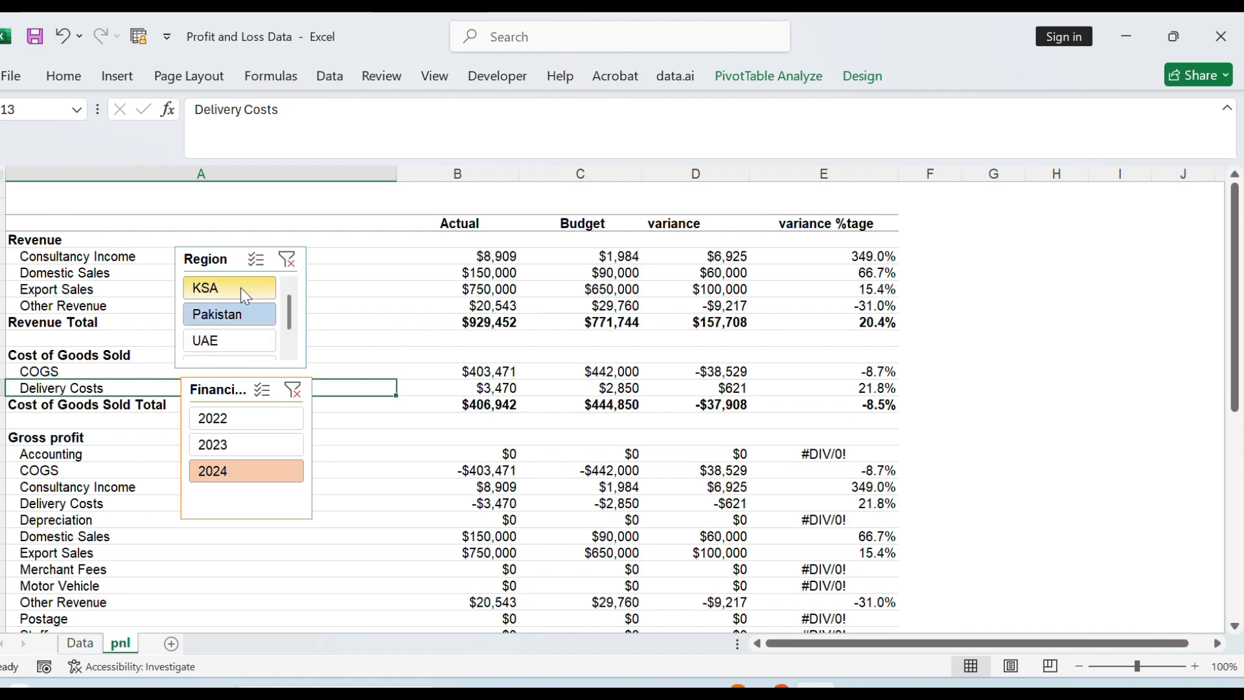
pyautogui.click(220, 341)
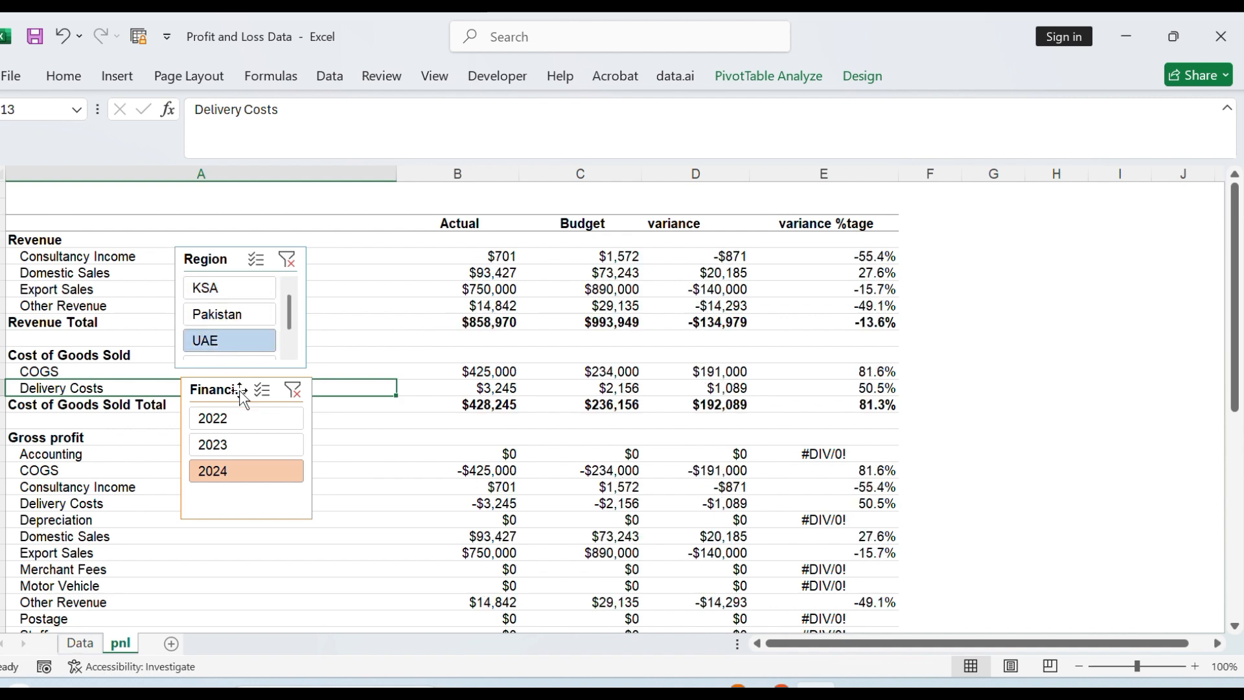
# - Check the figures across the financial years and leave the report filtered to region KSA and financial year 2023
pyautogui.click(229, 416)
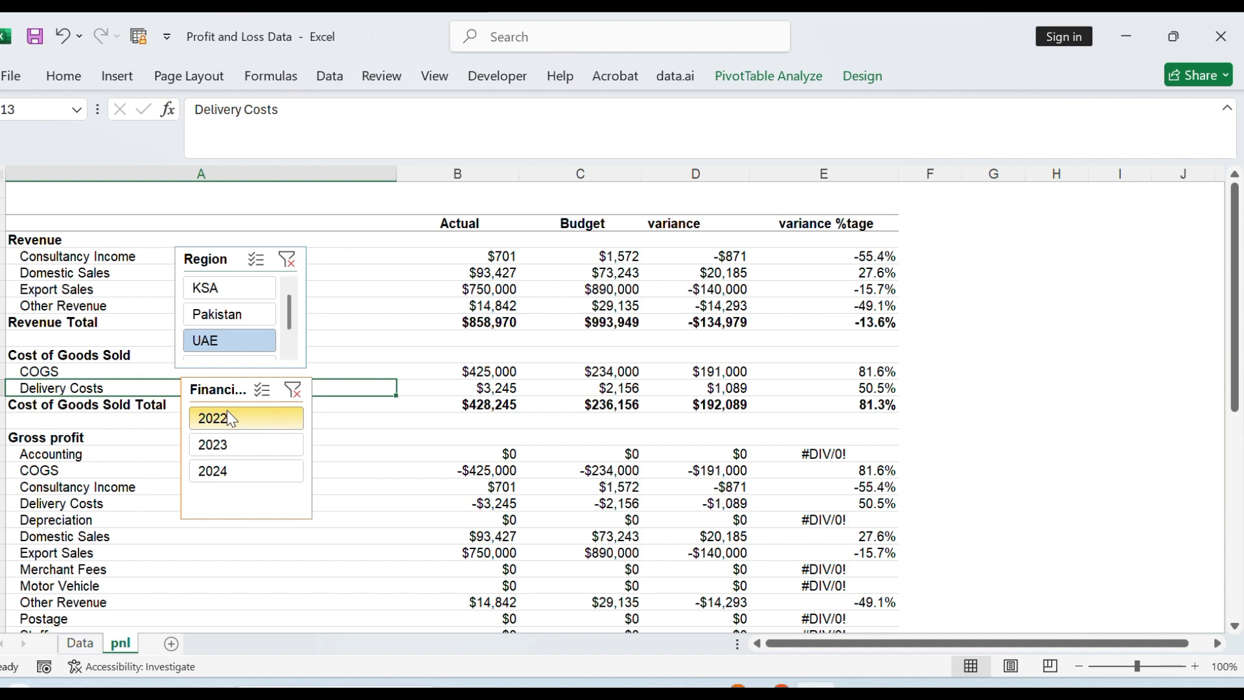
pyautogui.click(217, 445)
pyautogui.click(227, 464)
pyautogui.click(235, 285)
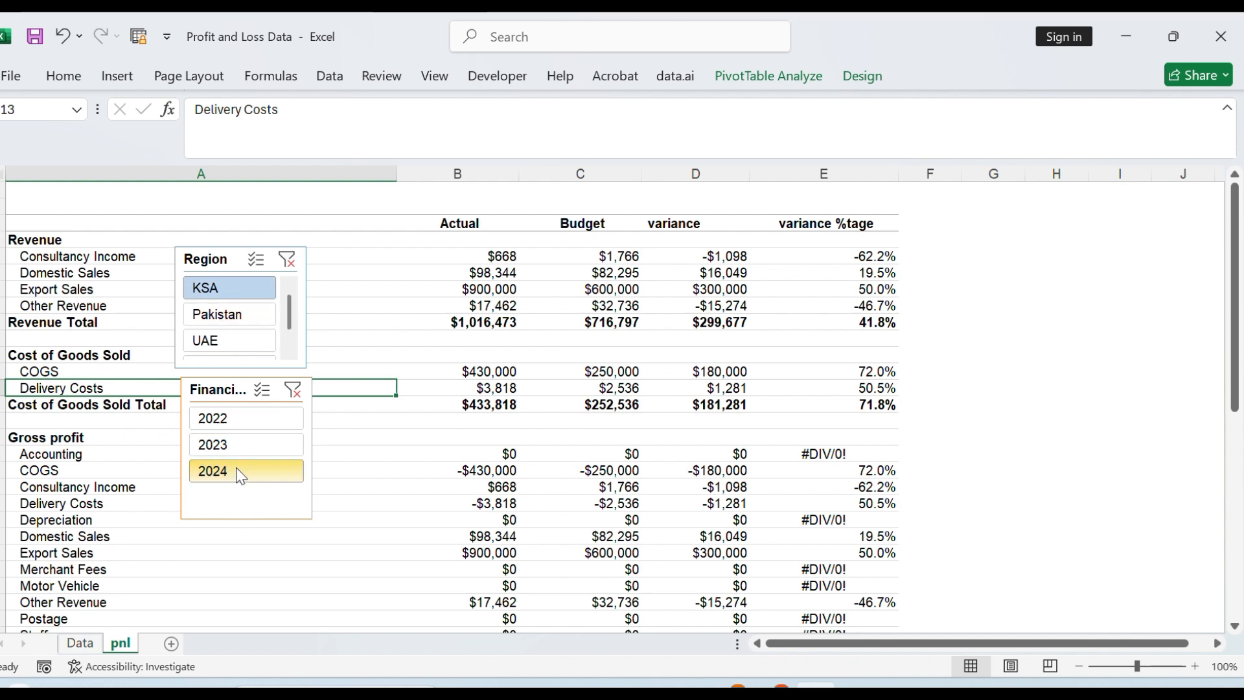
pyautogui.click(236, 419)
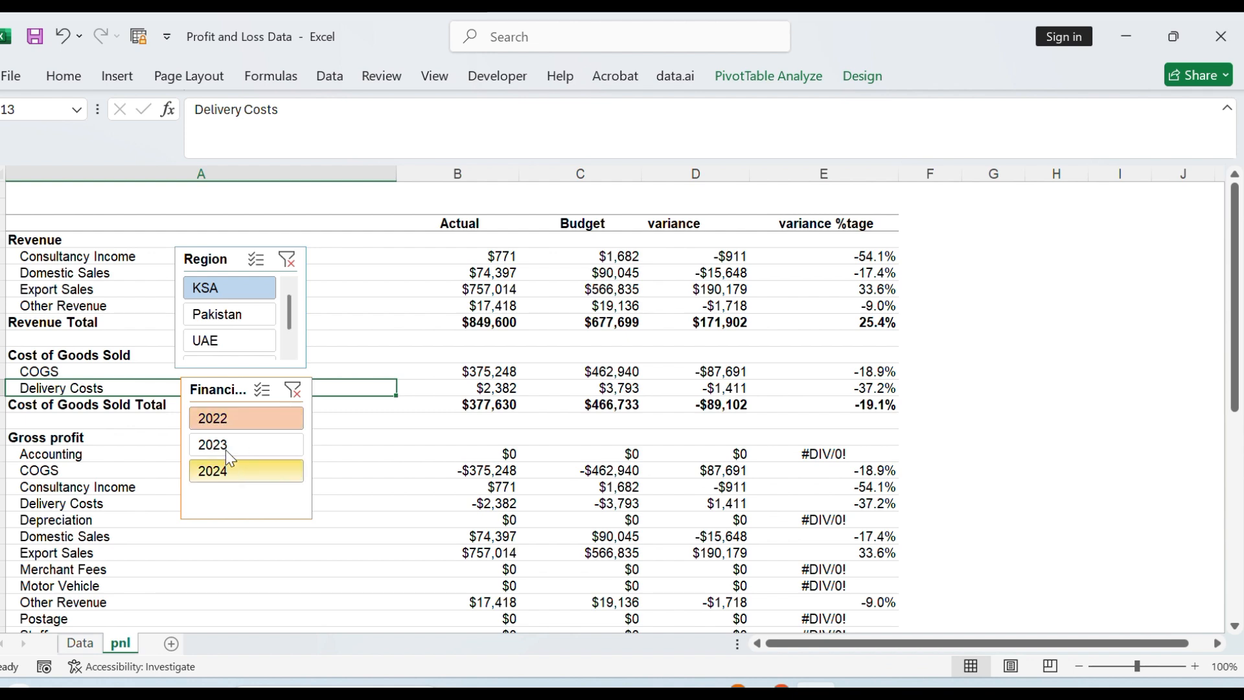
pyautogui.click(226, 447)
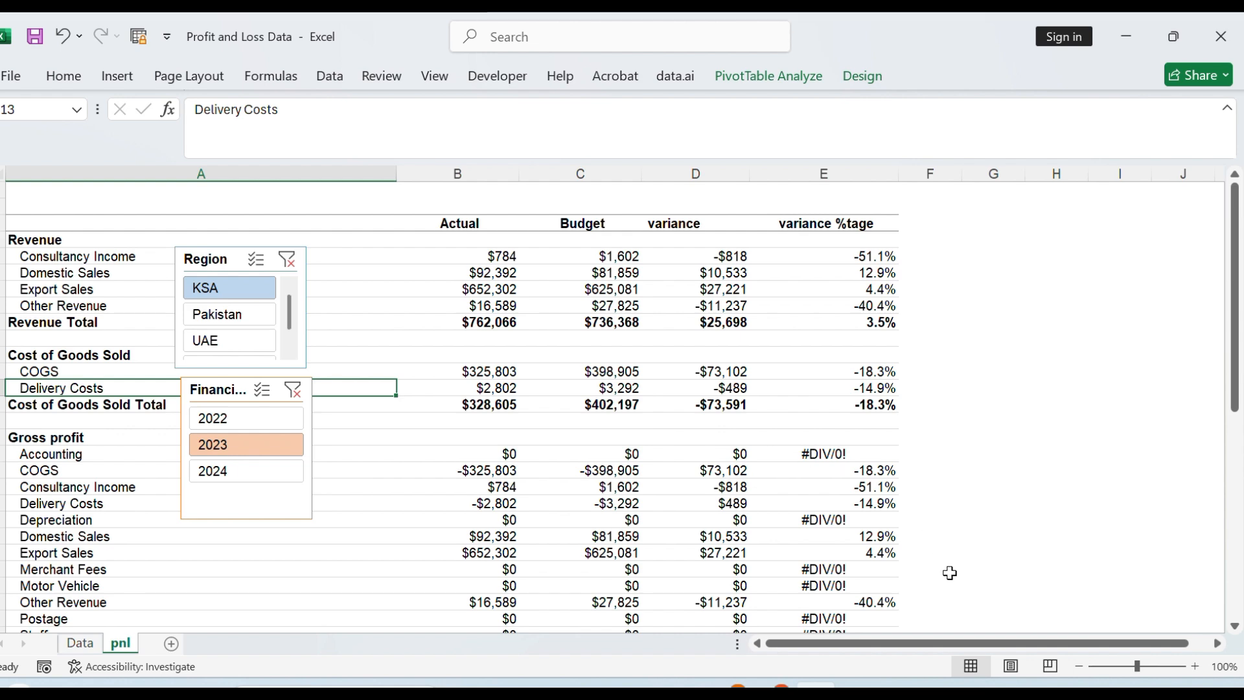
# - Select the Revenue Total values from Actual to variance %tage and show the PivotTable field list
pyautogui.click(562, 322)
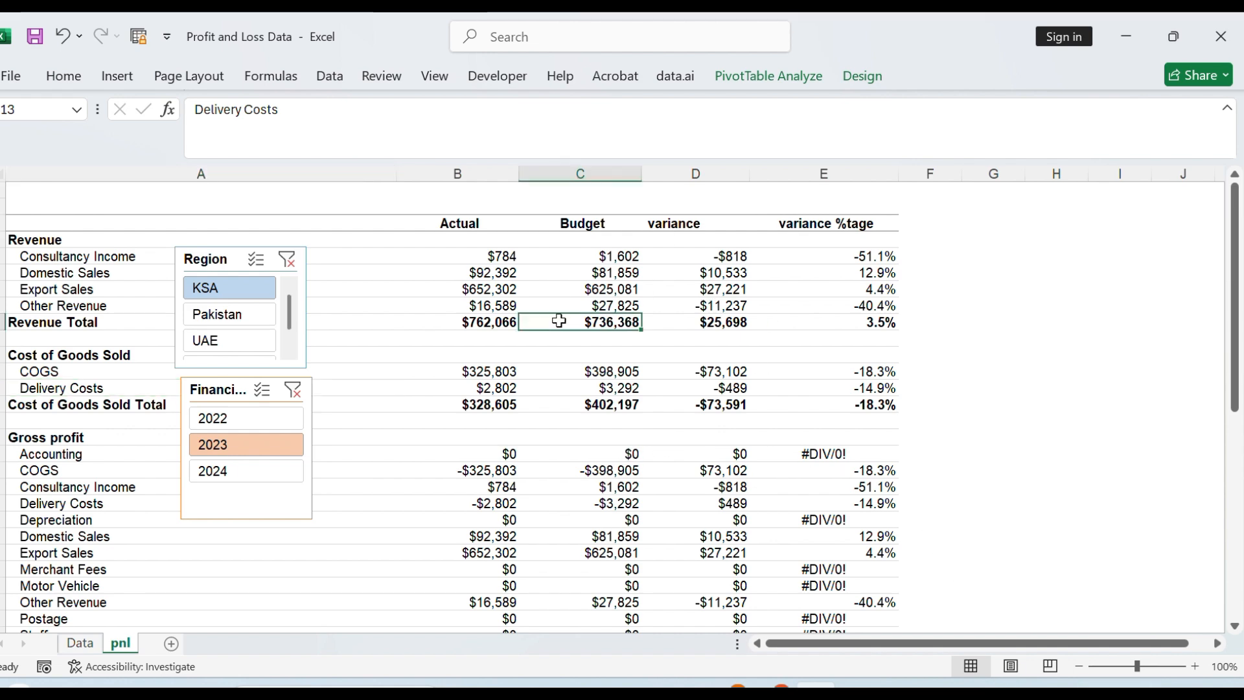
pyautogui.click(485, 320)
pyautogui.moveTo(485, 320); pyautogui.dragTo(874, 318)
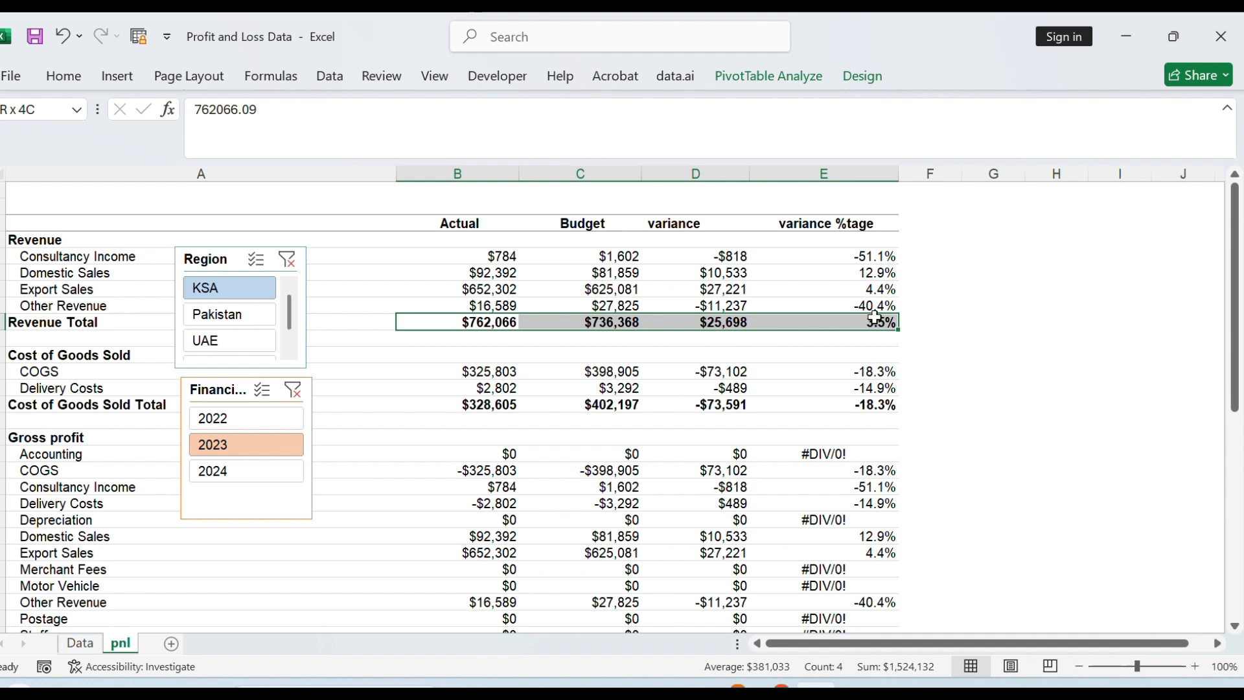
pyautogui.click(792, 79)
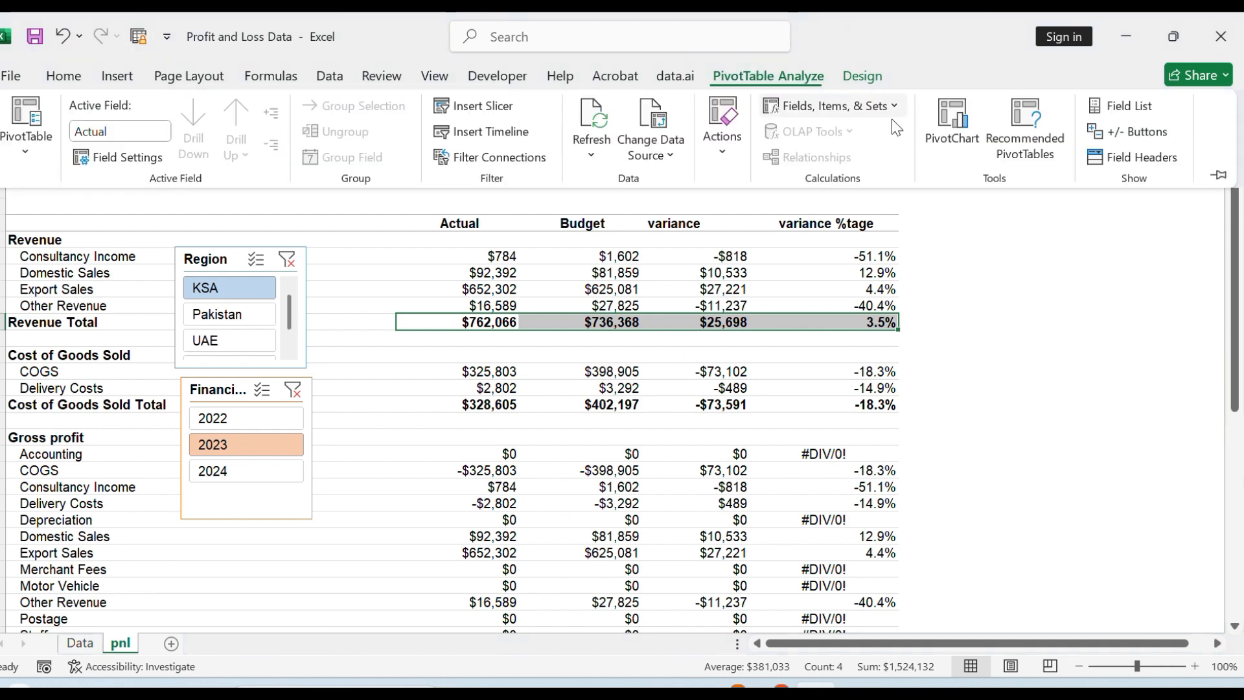
pyautogui.click(1144, 107)
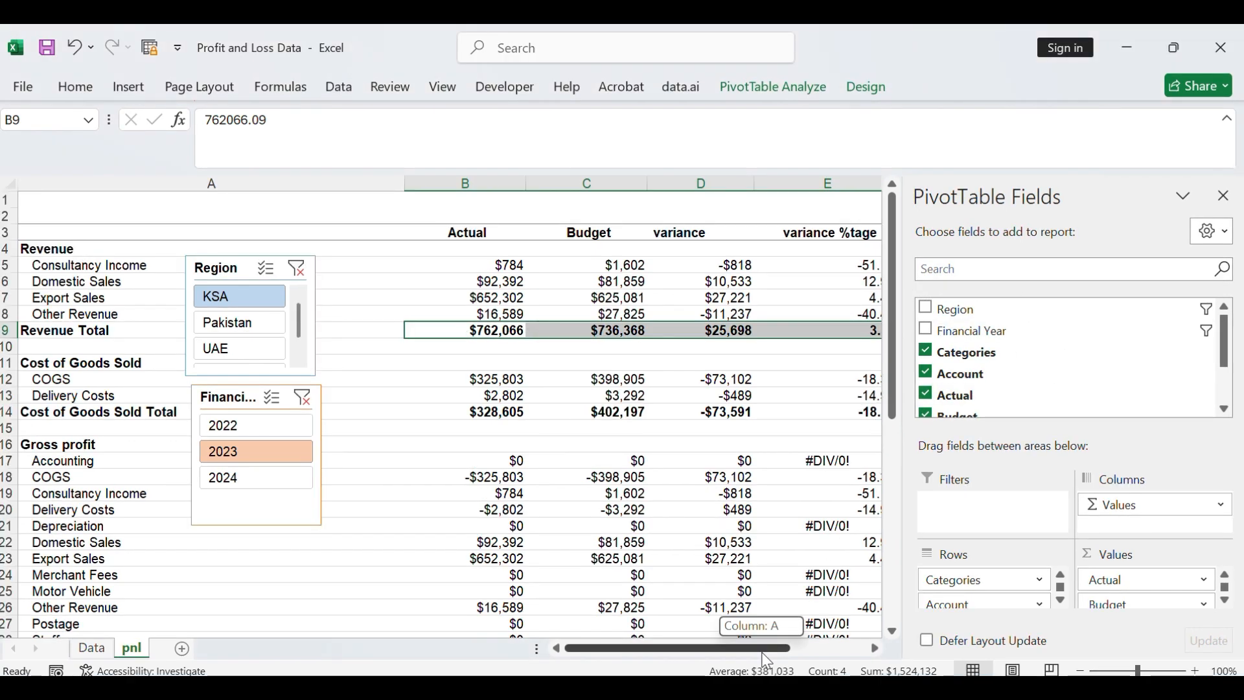
# - Add a thin solid top border to the Revenue Total values from Actual to variance %tage
pyautogui.moveTo(767, 660); pyautogui.dragTo(807, 658)
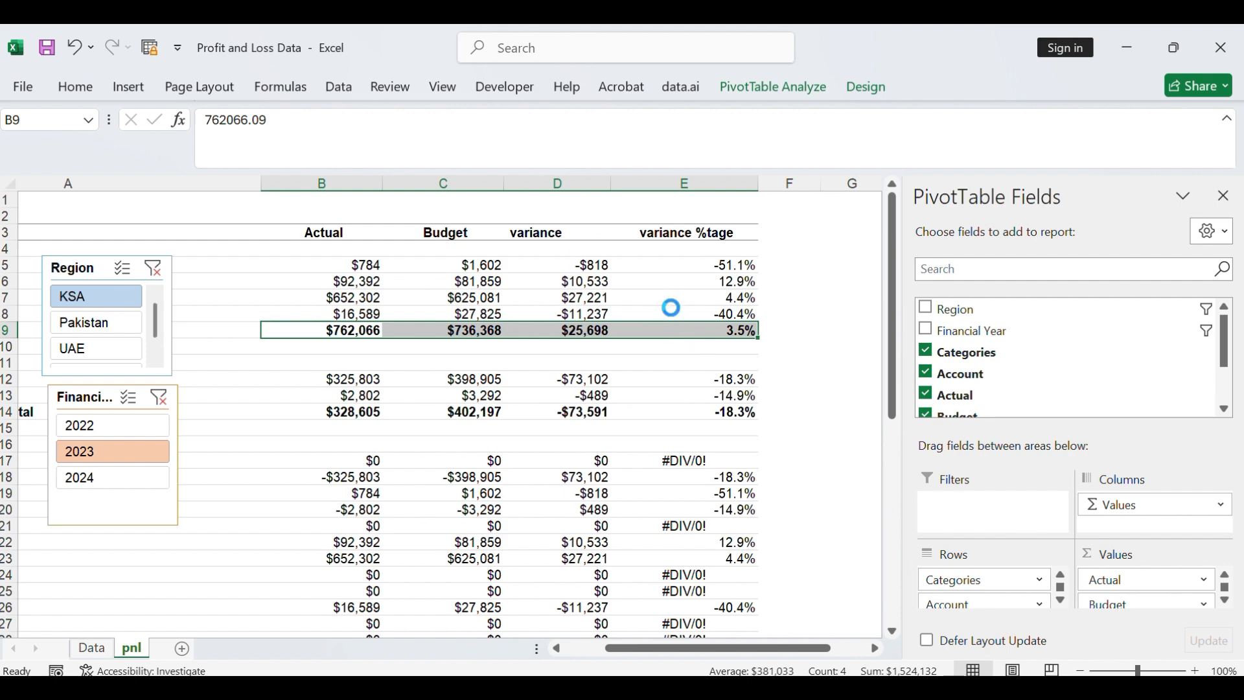
pyautogui.hotkey('ctrl', '1')
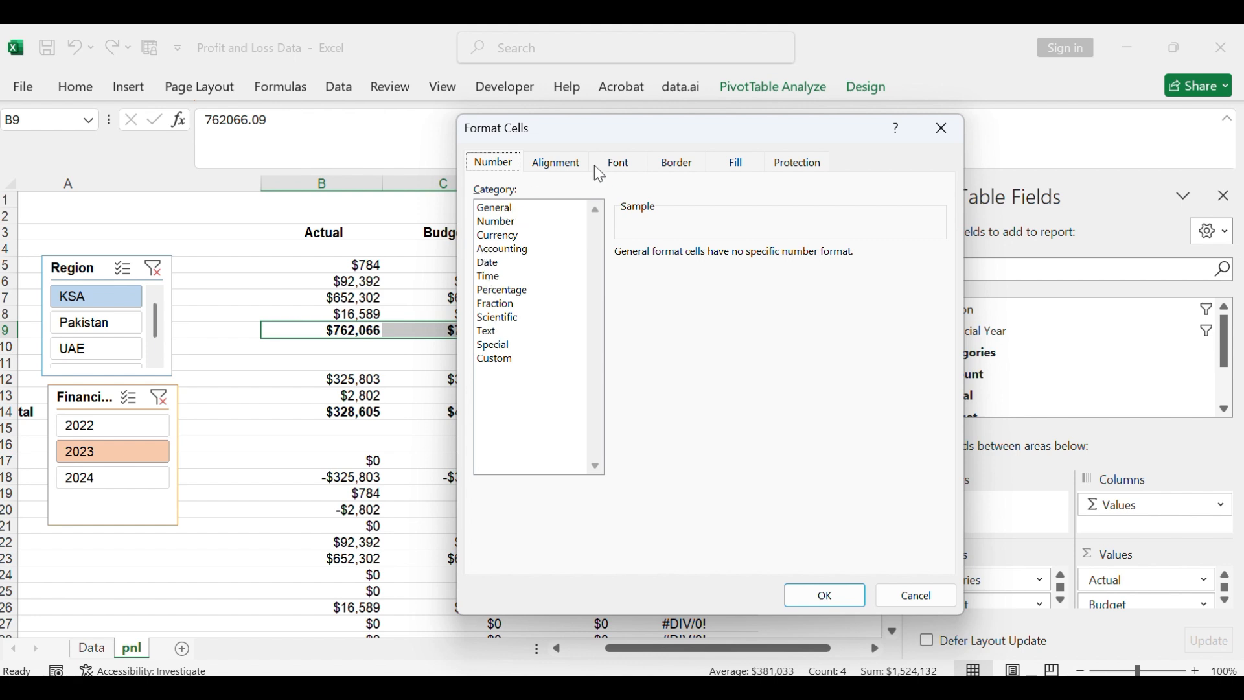
pyautogui.click(677, 163)
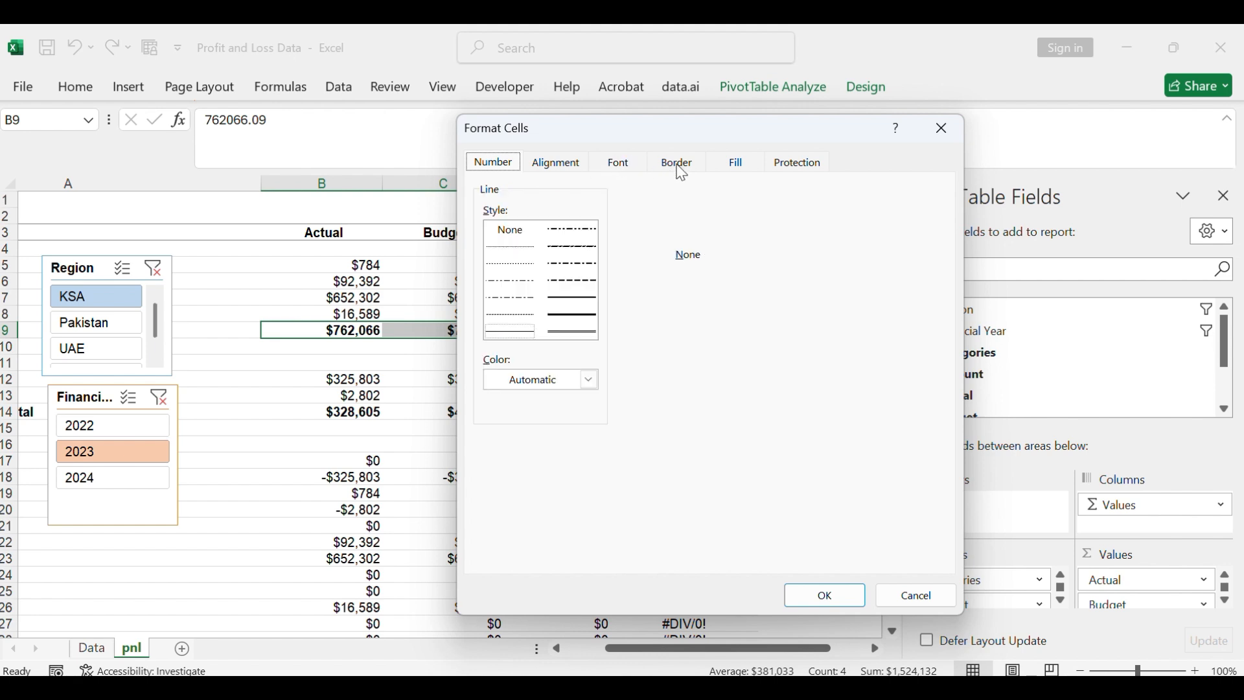
pyautogui.click(505, 332)
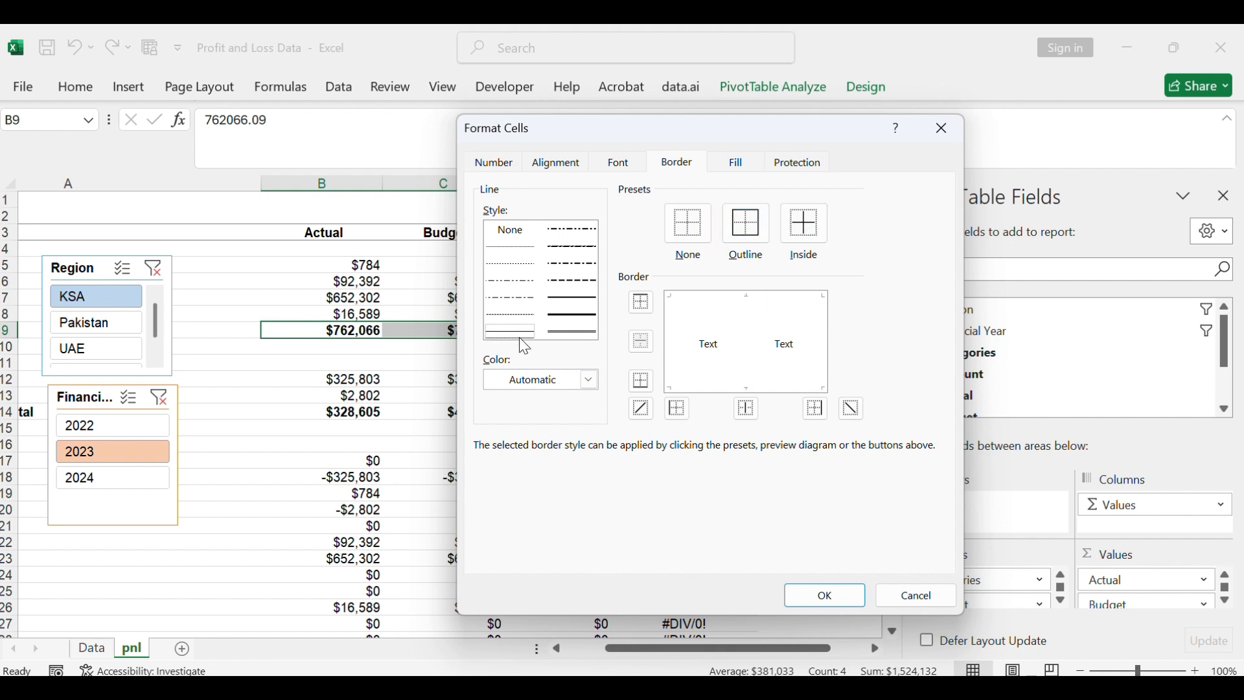
pyautogui.click(713, 350)
pyautogui.click(710, 347)
pyautogui.click(642, 309)
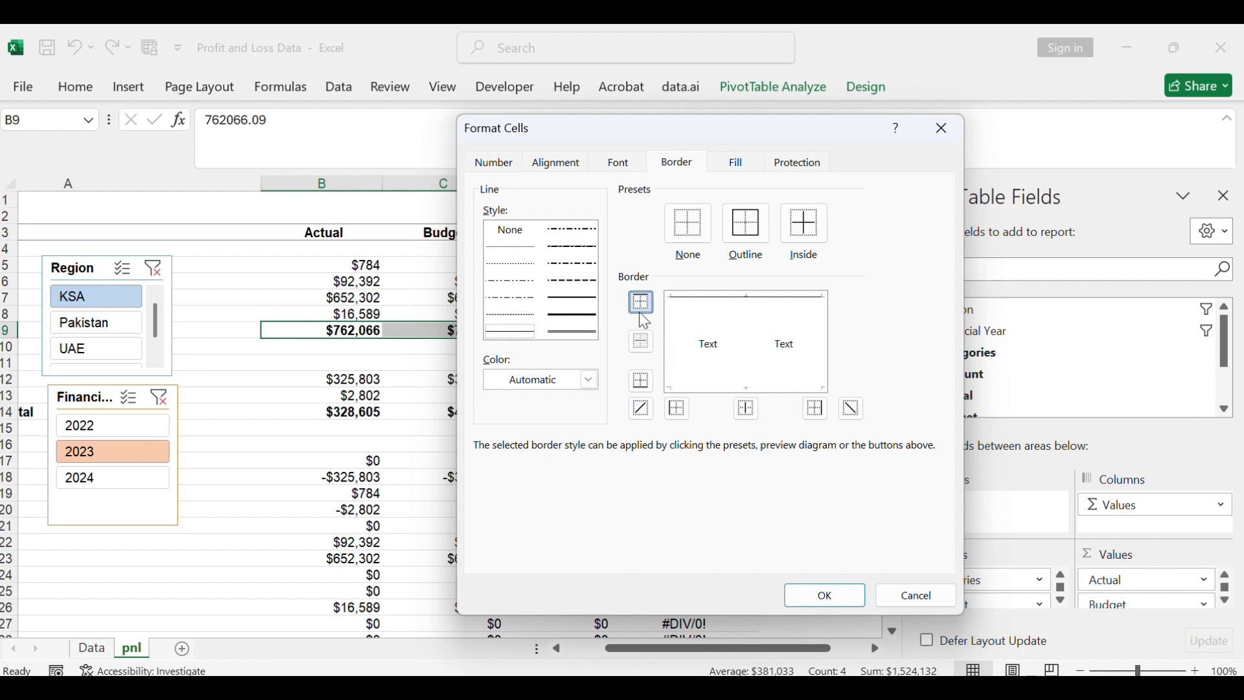
pyautogui.click(835, 599)
pyautogui.click(785, 382)
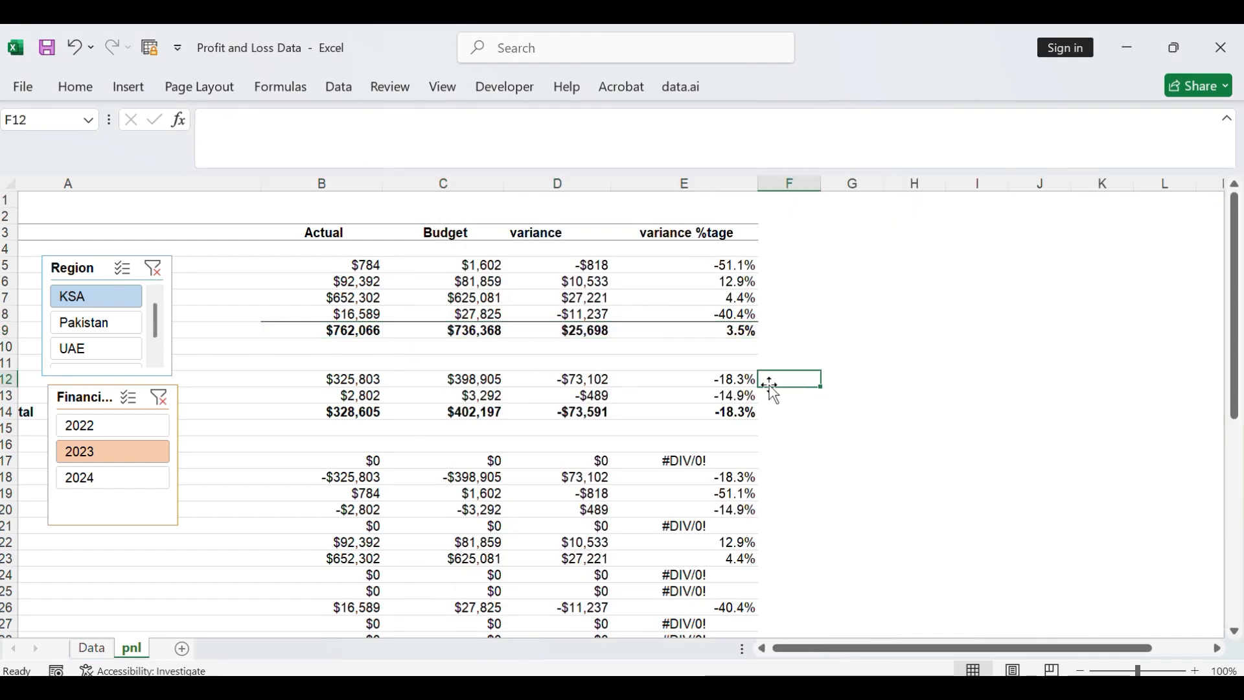
# - Add a thin solid top border to the Cost of Goods Sold Total values from Actual to variance %tage
pyautogui.click(496, 393)
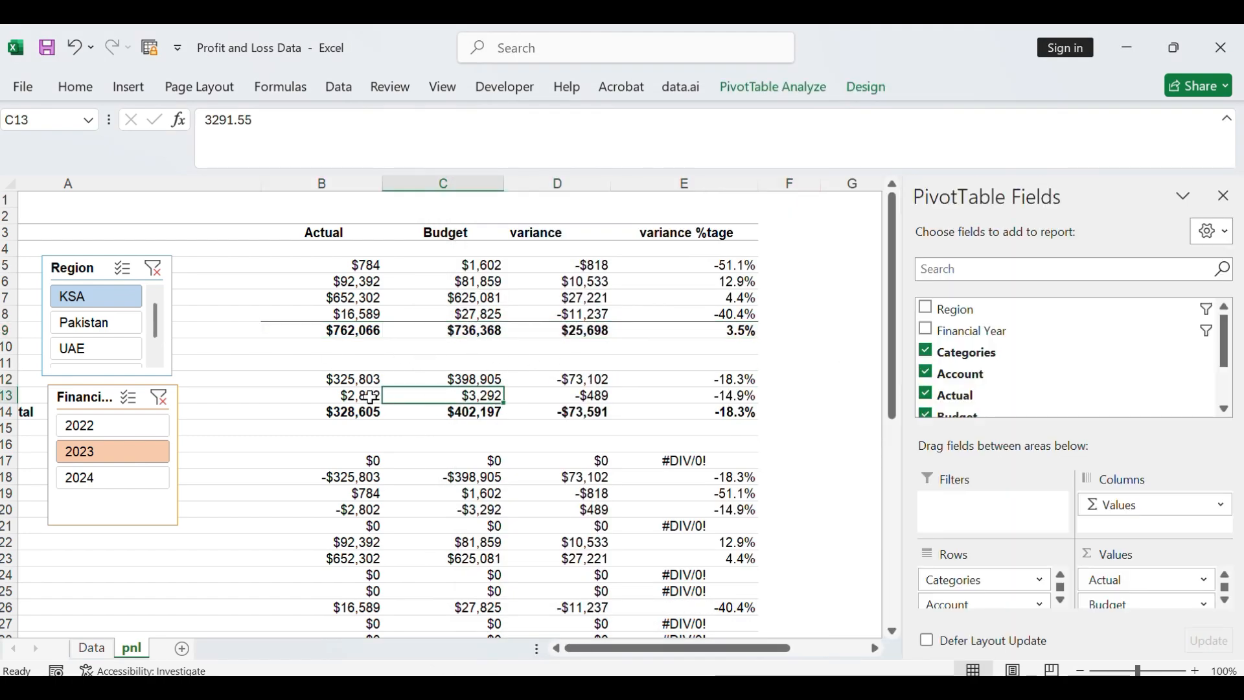
pyautogui.scroll(-1, 324, 412)
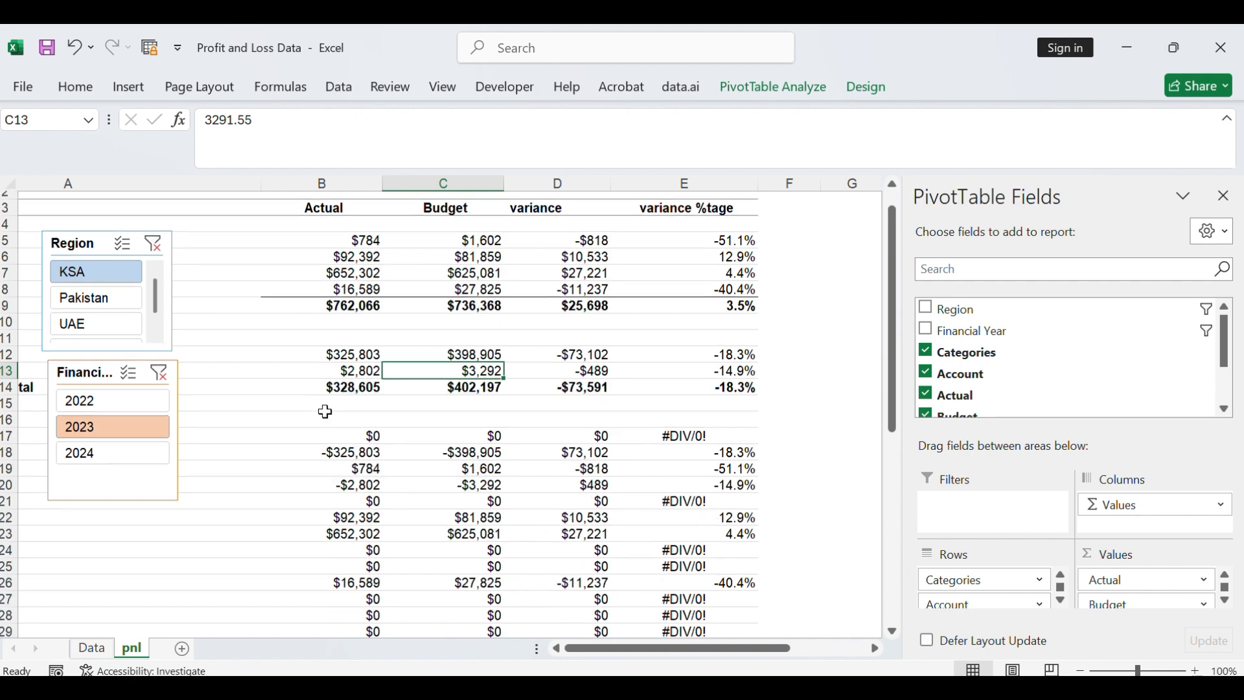
pyautogui.scroll(1, 324, 412)
pyautogui.moveTo(680, 648); pyautogui.dragTo(649, 648)
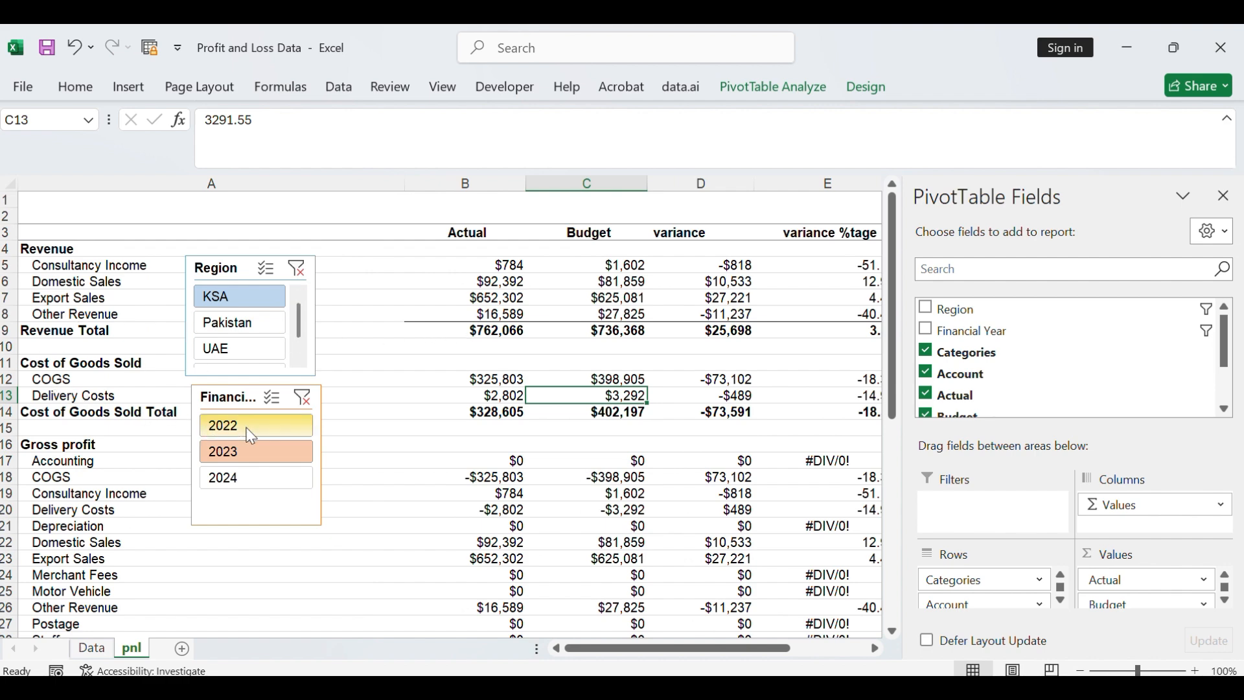
pyautogui.click(490, 413)
pyautogui.moveTo(490, 413)
pyautogui.mouseDown()
pyautogui.moveTo(933, 407)
pyautogui.moveTo(467, 411)
pyautogui.mouseUp()
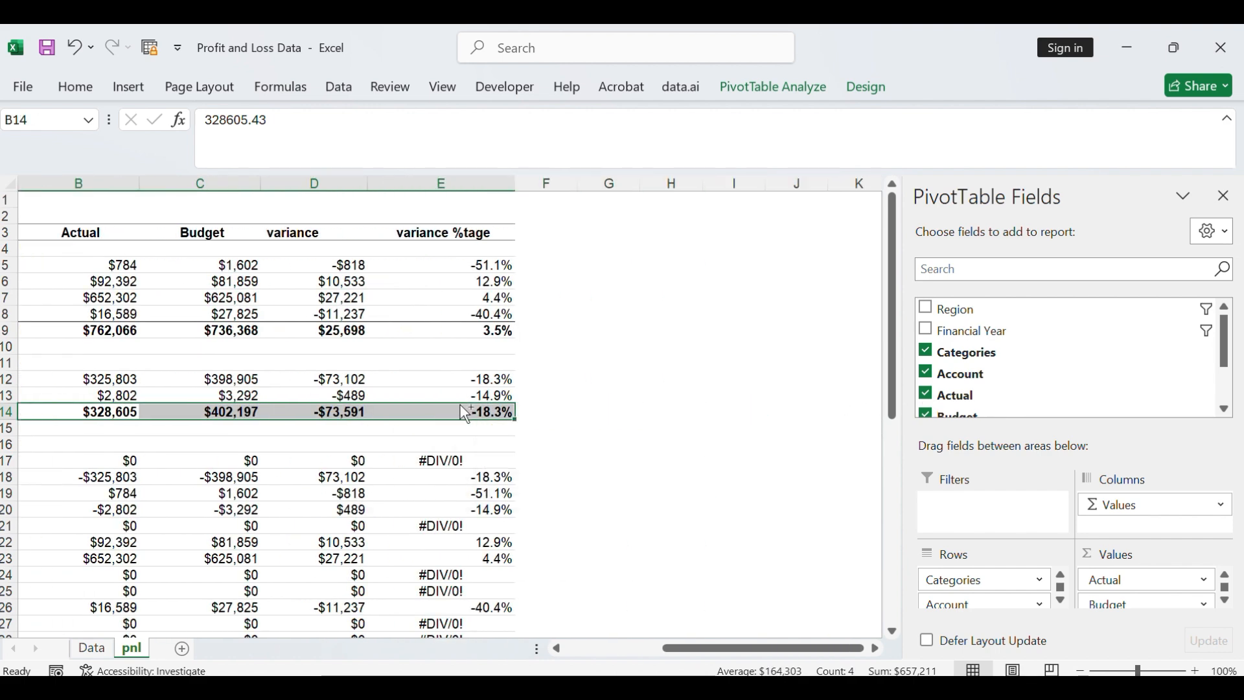
pyautogui.hotkey('ctrl', '1')
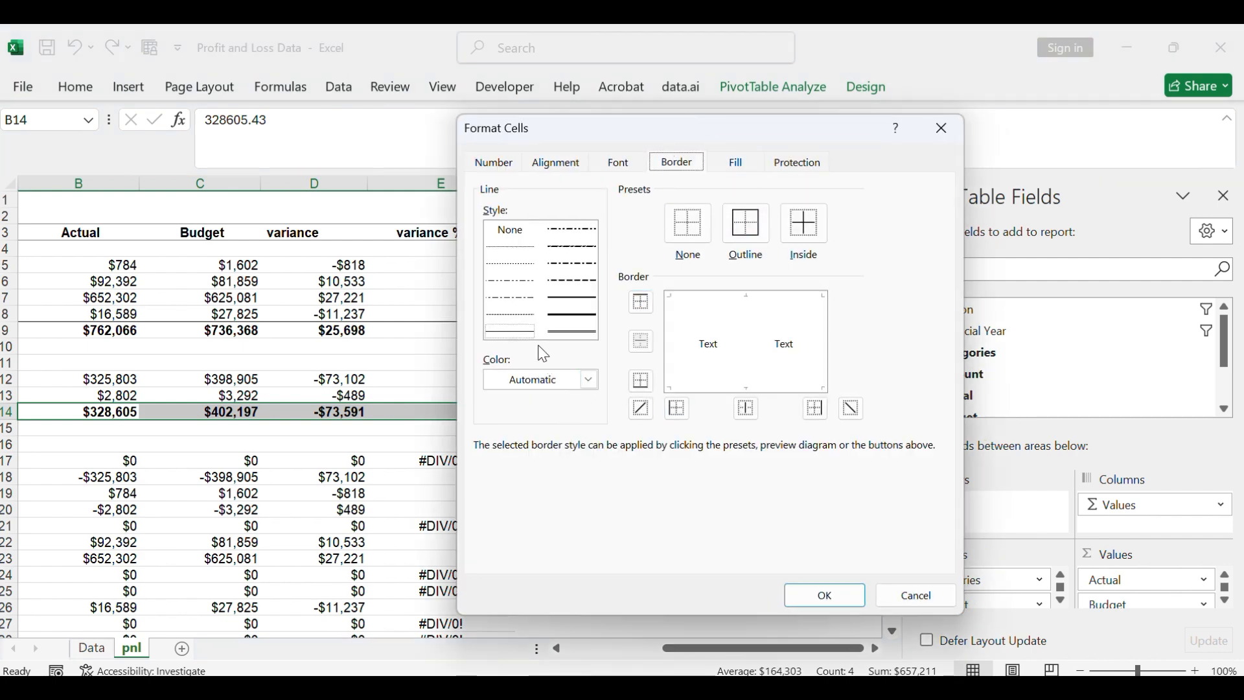
pyautogui.click(642, 303)
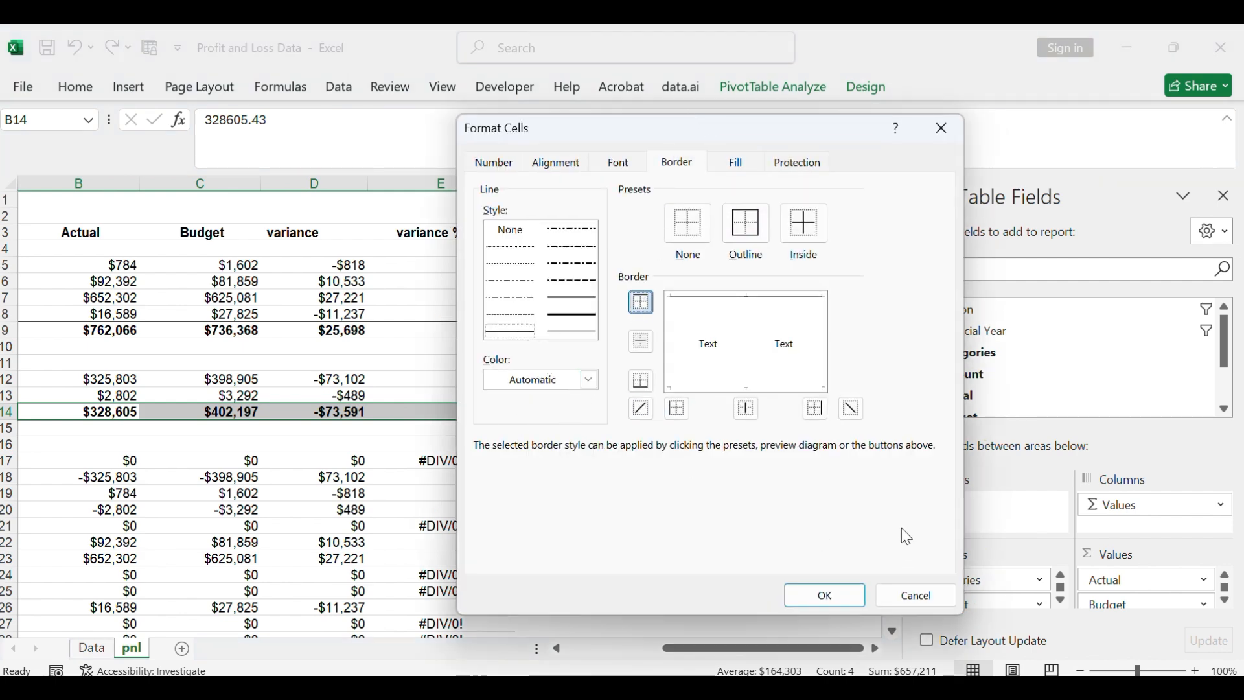
pyautogui.click(832, 606)
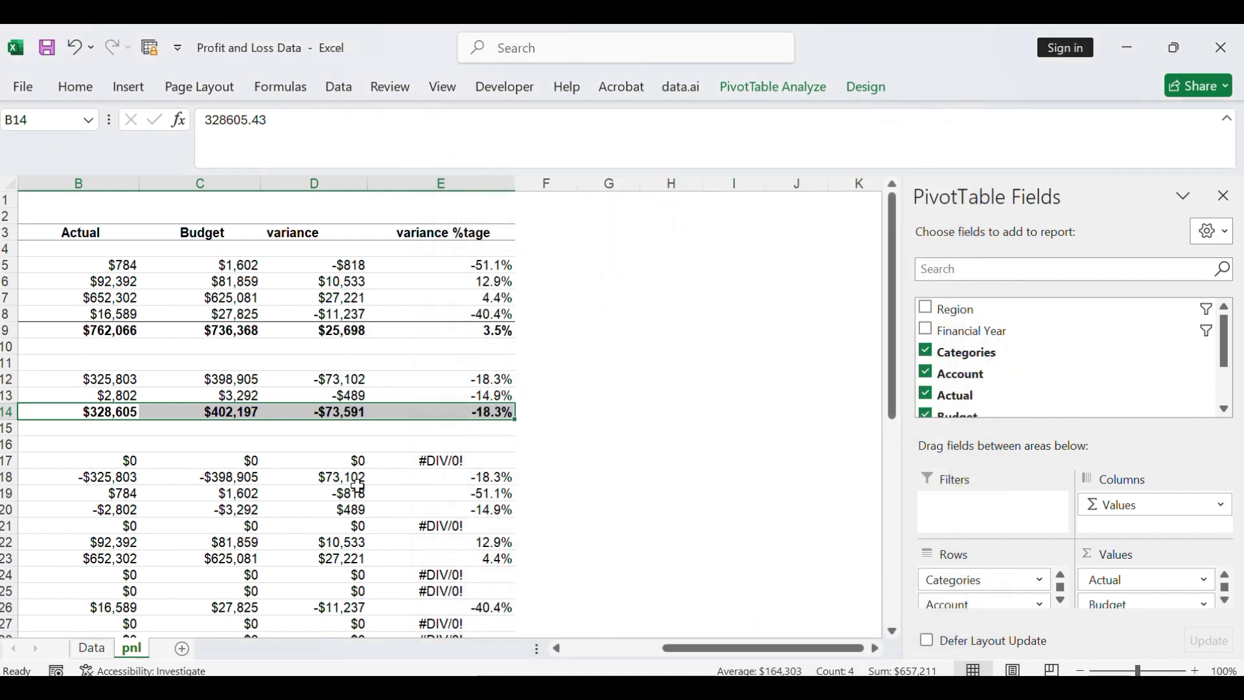
# - Add thin solid top and bottom borders to the Gross profit Total values from Actual to variance %tage
pyautogui.moveTo(830, 645); pyautogui.dragTo(692, 649)
pyautogui.scroll(-3, 556, 532)
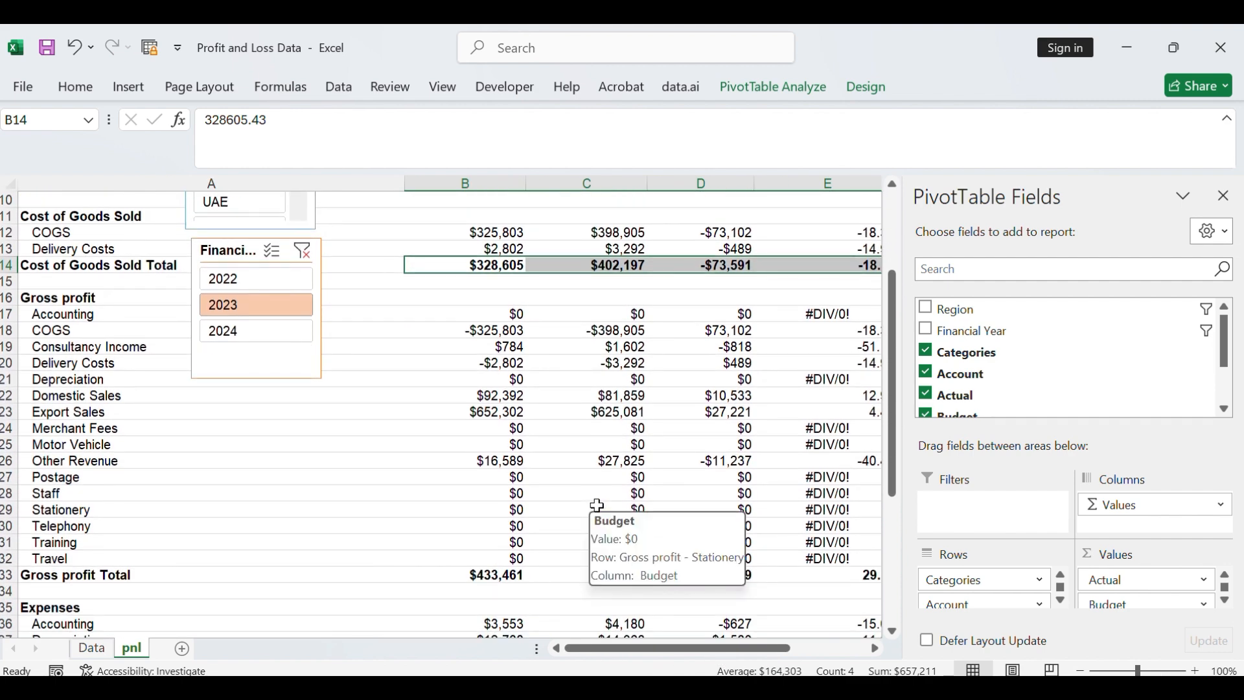
pyautogui.scroll(-1, 598, 505)
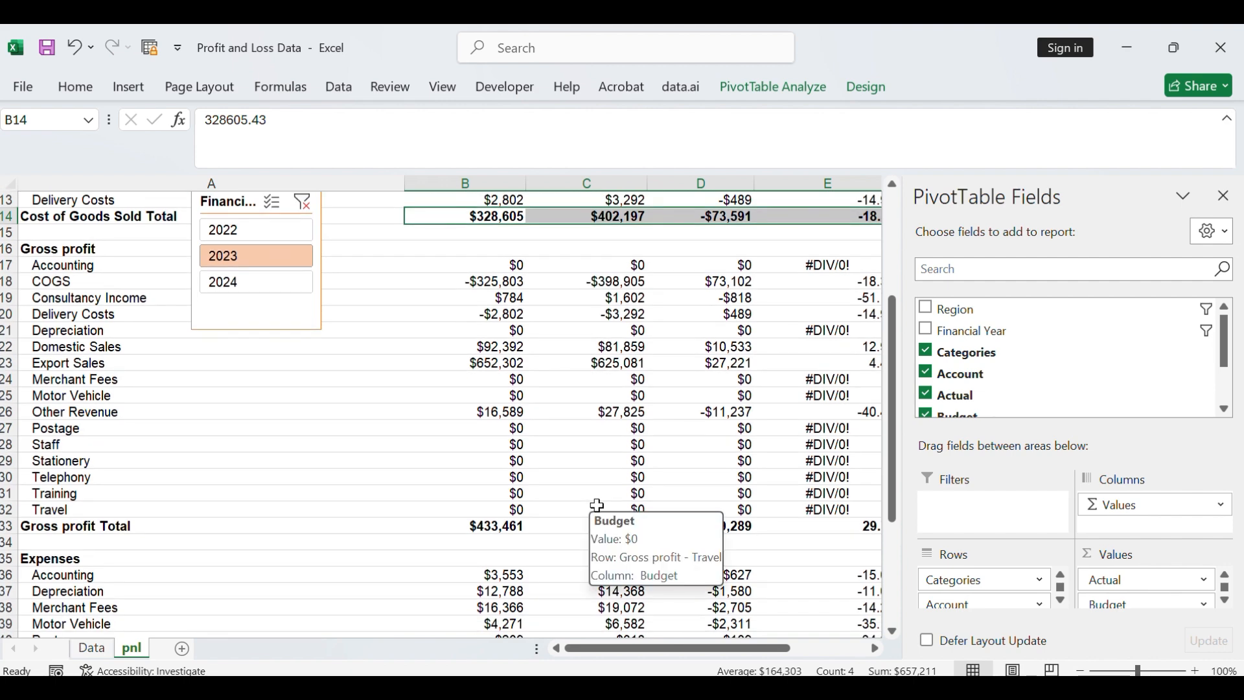
pyautogui.scroll(2, 598, 505)
pyautogui.scroll(-2, 597, 505)
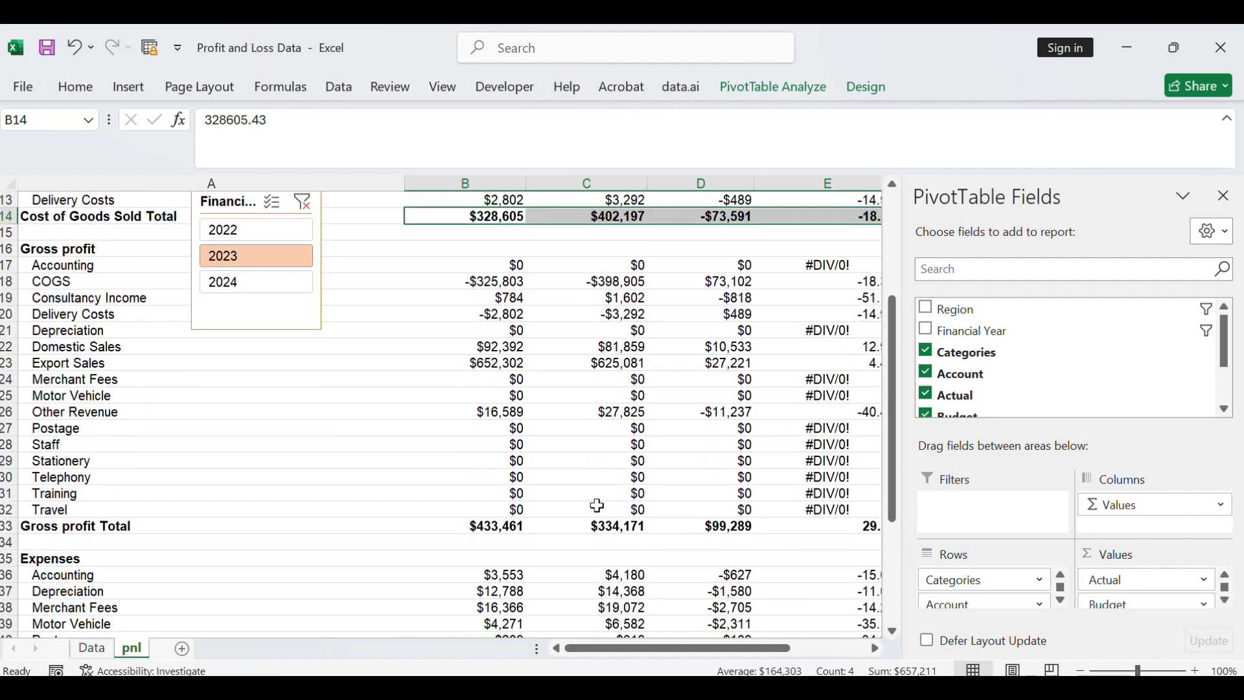
pyautogui.moveTo(486, 526)
pyautogui.mouseDown()
pyautogui.moveTo(657, 537)
pyautogui.moveTo(920, 528)
pyautogui.moveTo(547, 517)
pyautogui.moveTo(499, 529)
pyautogui.mouseUp()
pyautogui.hotkey('ctrl', '1')
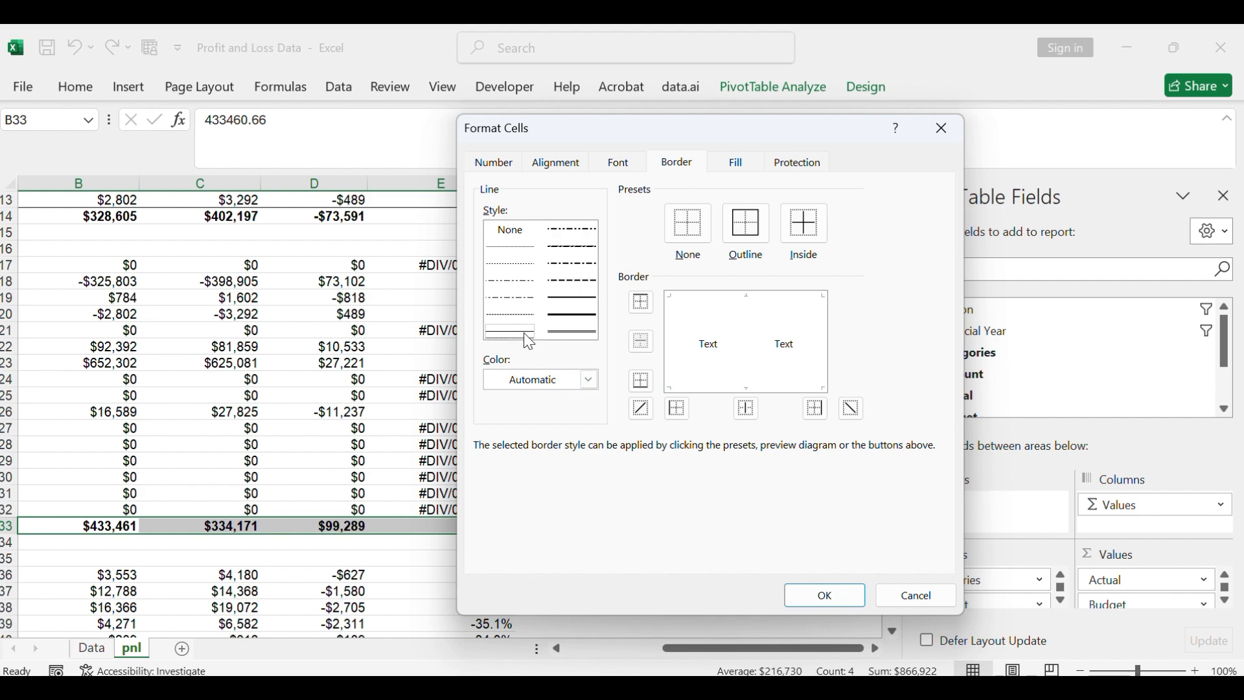
pyautogui.click(642, 303)
pyautogui.click(643, 382)
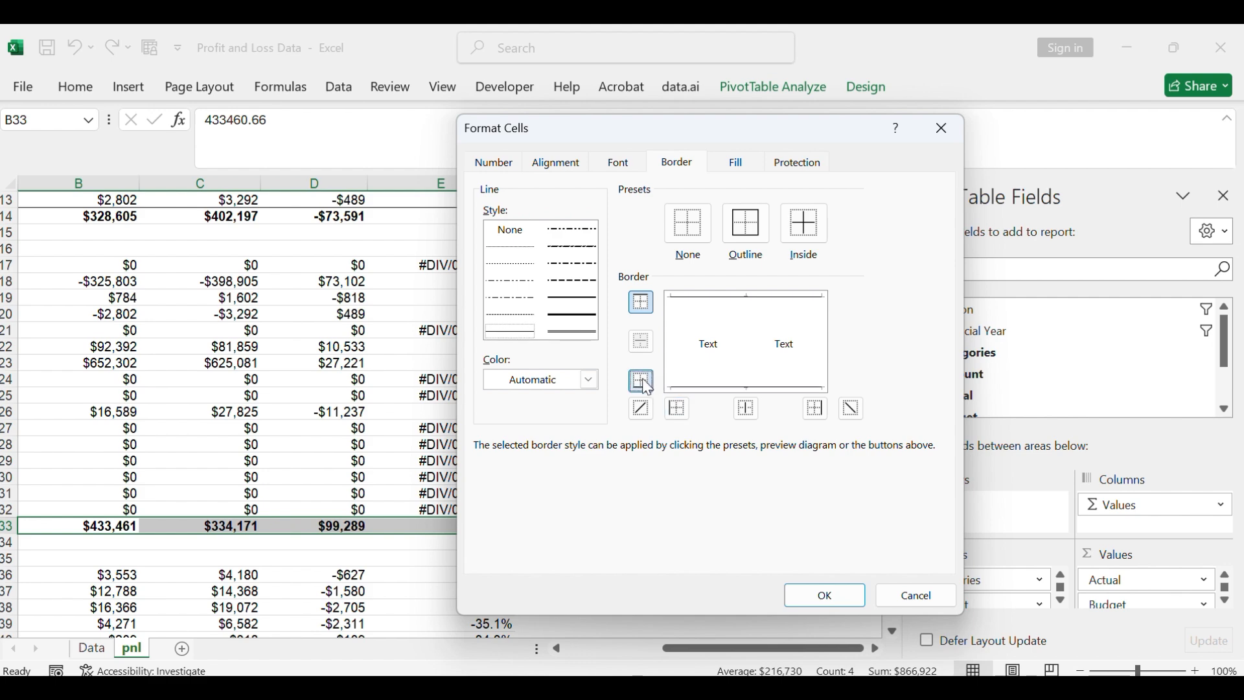
pyautogui.click(818, 597)
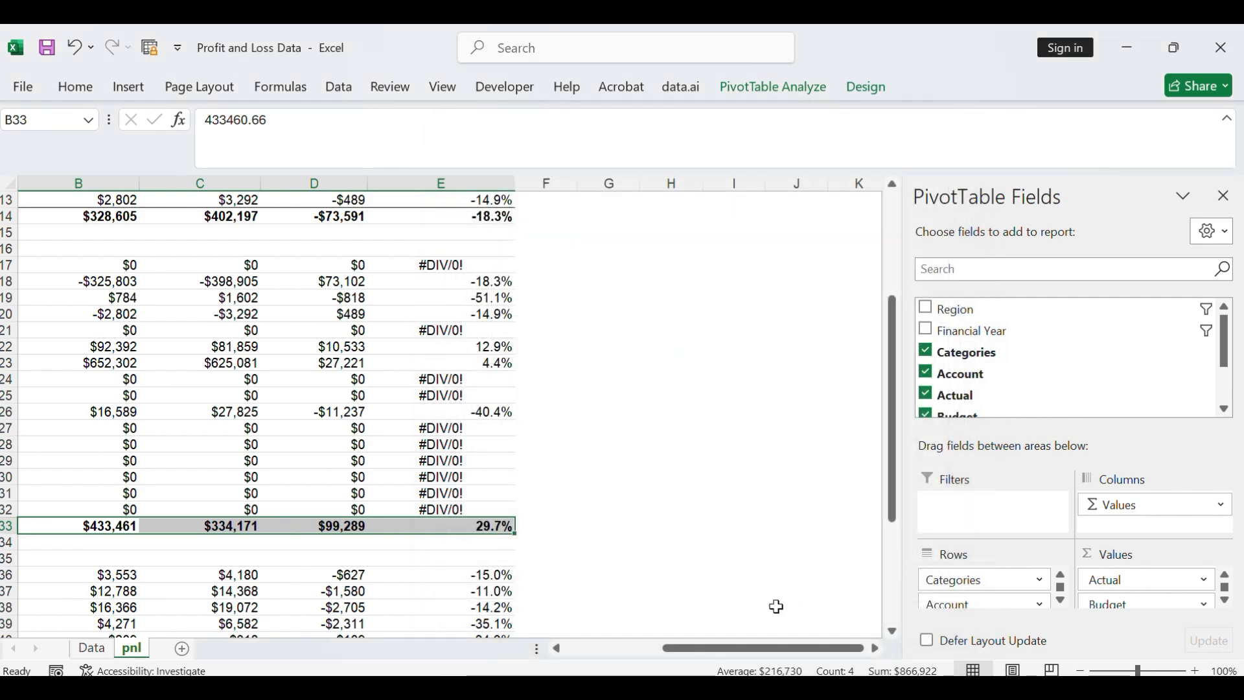
pyautogui.click(479, 591)
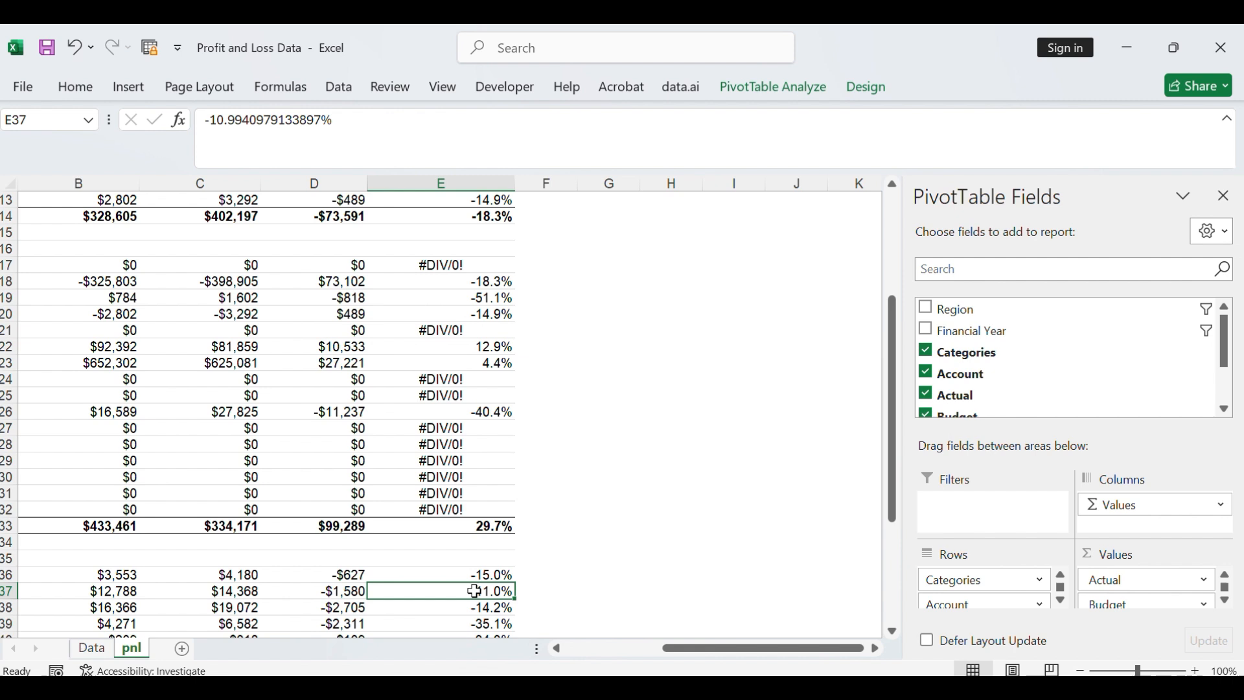
# - Undo the border formatting on the Gross profit Total values
pyautogui.click(230, 533)
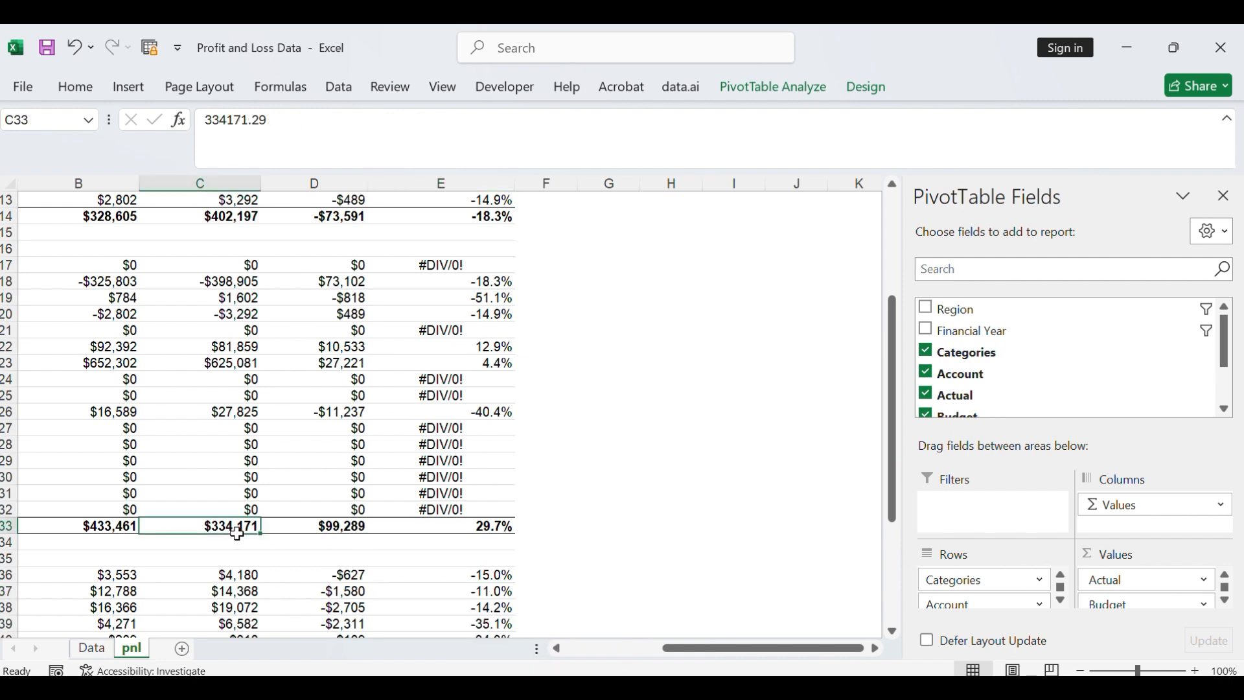
pyautogui.click(72, 52)
pyautogui.click(72, 52)
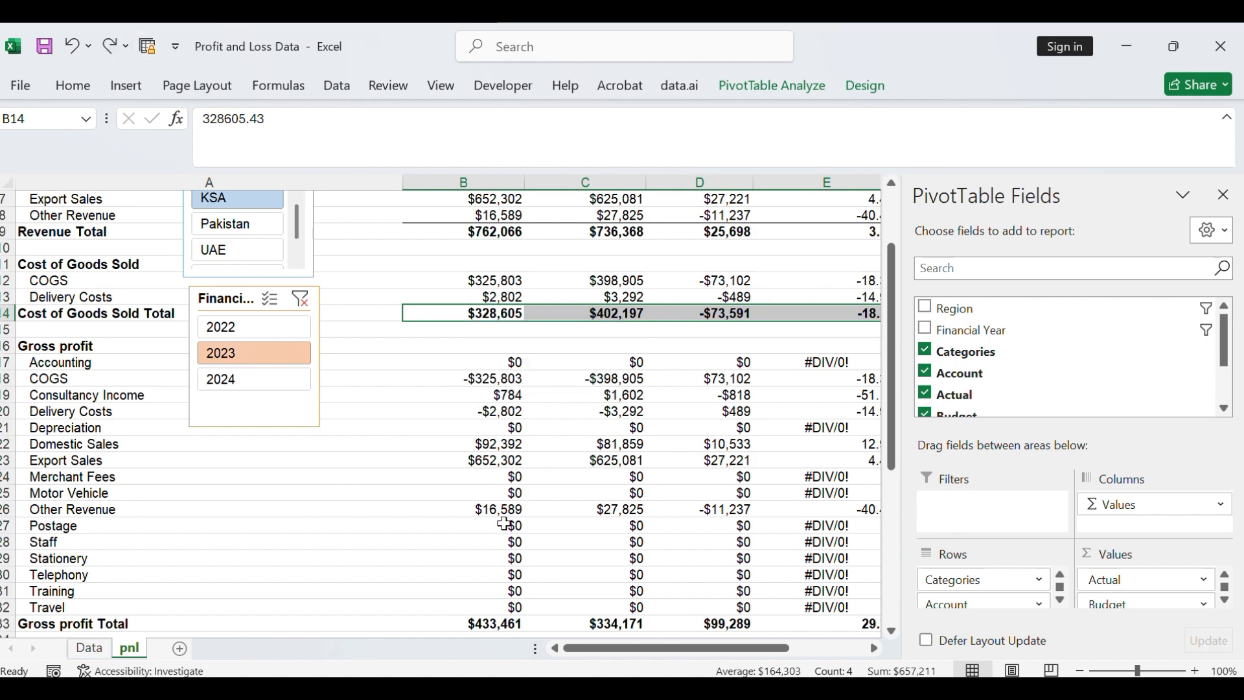
# - Add thin solid top and bottom borders to the Gross profit Total row's values from Actual to variance %tage
pyautogui.click(486, 626)
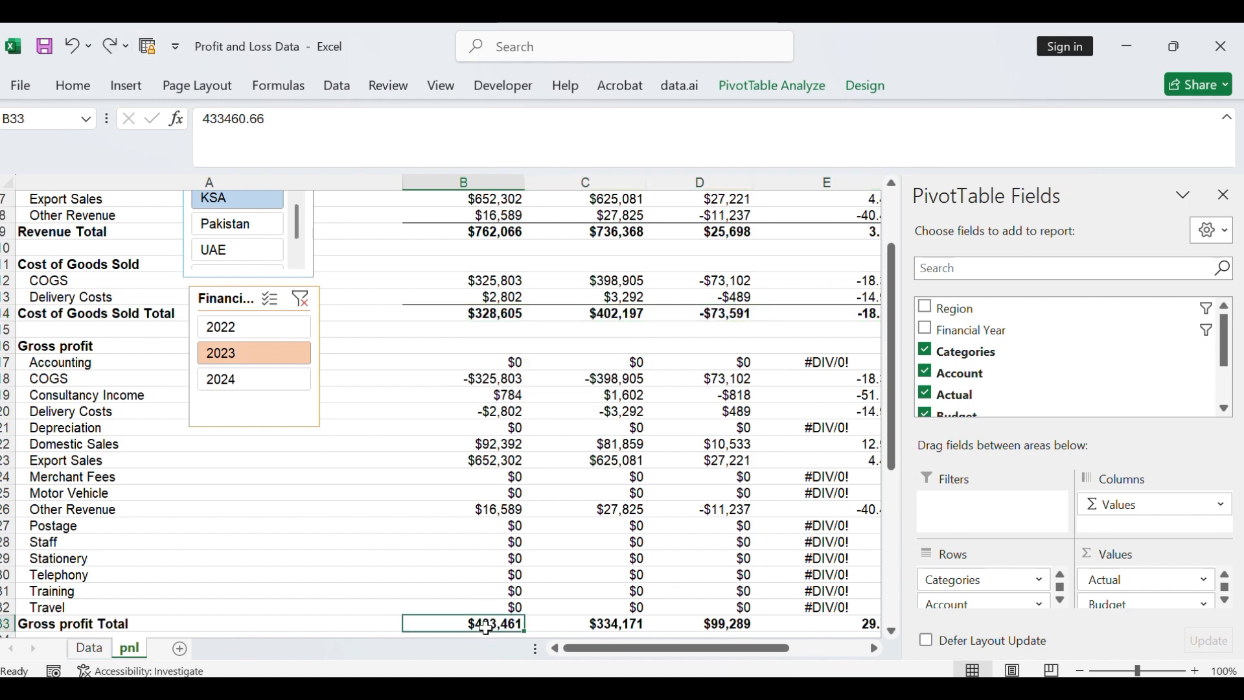
pyautogui.scroll(-2, 509, 503)
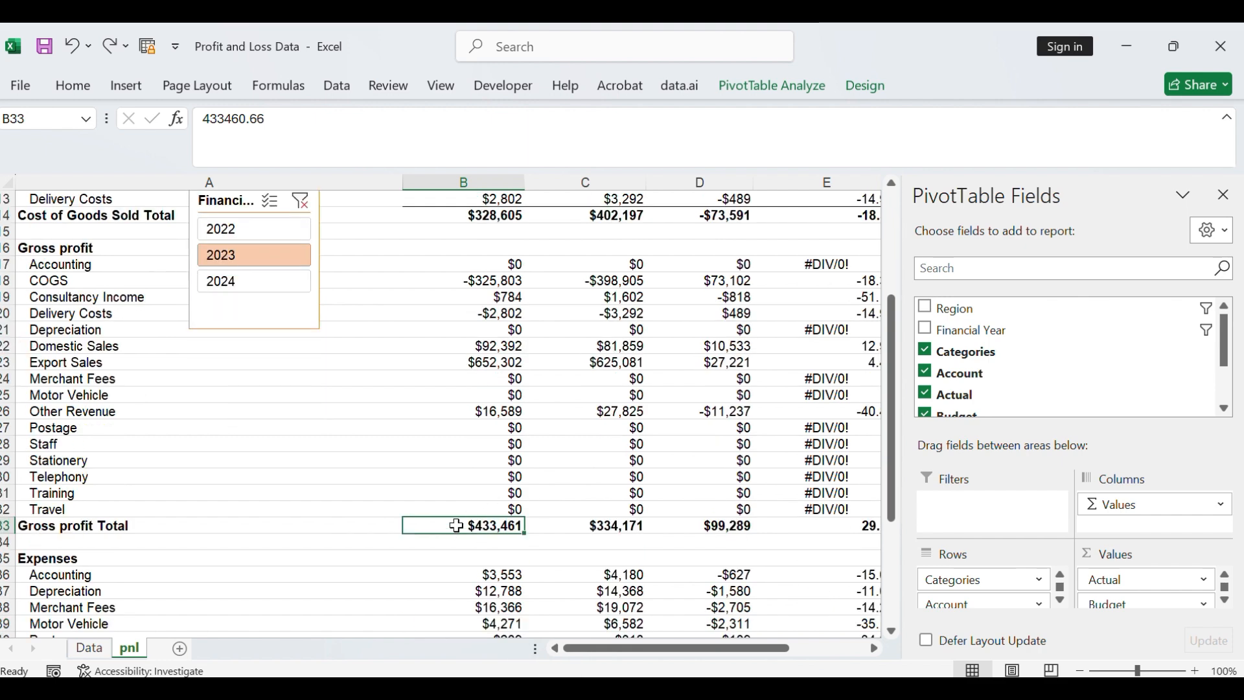
pyautogui.scroll(2, 570, 486)
pyautogui.scroll(-2, 583, 478)
pyautogui.moveTo(391, 526); pyautogui.dragTo(555, 534)
pyautogui.click(422, 475)
pyautogui.moveTo(471, 525)
pyautogui.mouseDown()
pyautogui.moveTo(894, 512)
pyautogui.moveTo(558, 508)
pyautogui.moveTo(491, 525)
pyautogui.mouseUp()
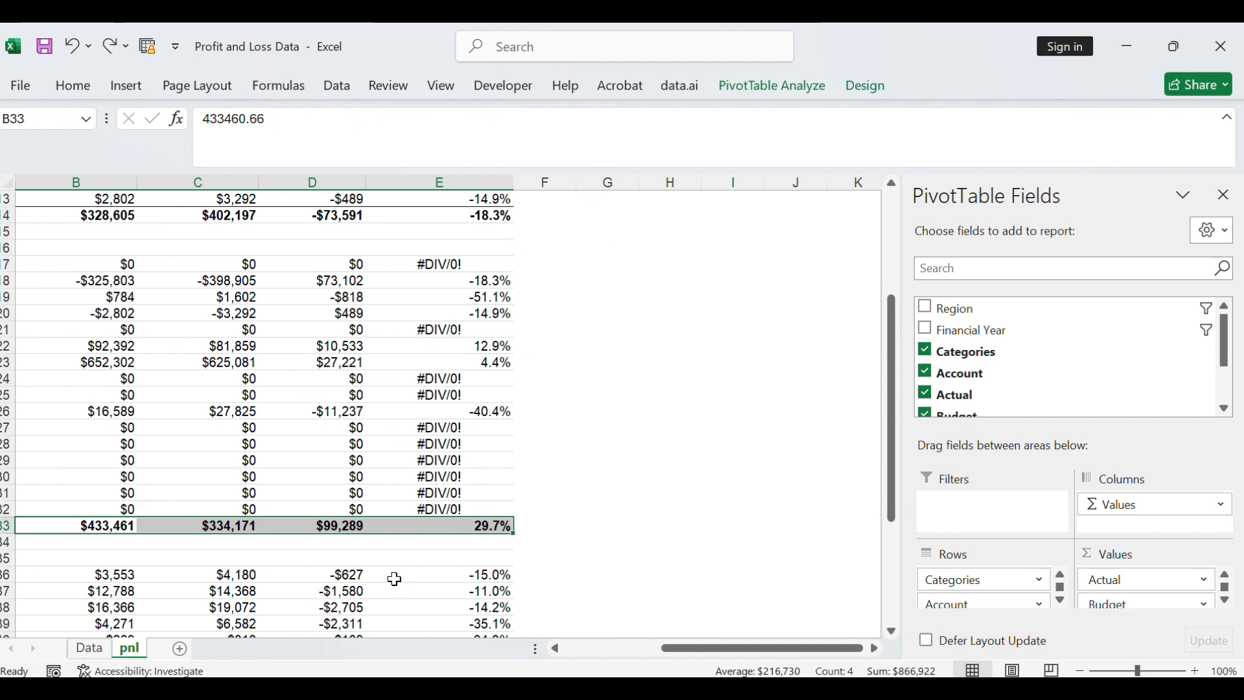
pyautogui.hotkey('ctrl', '1')
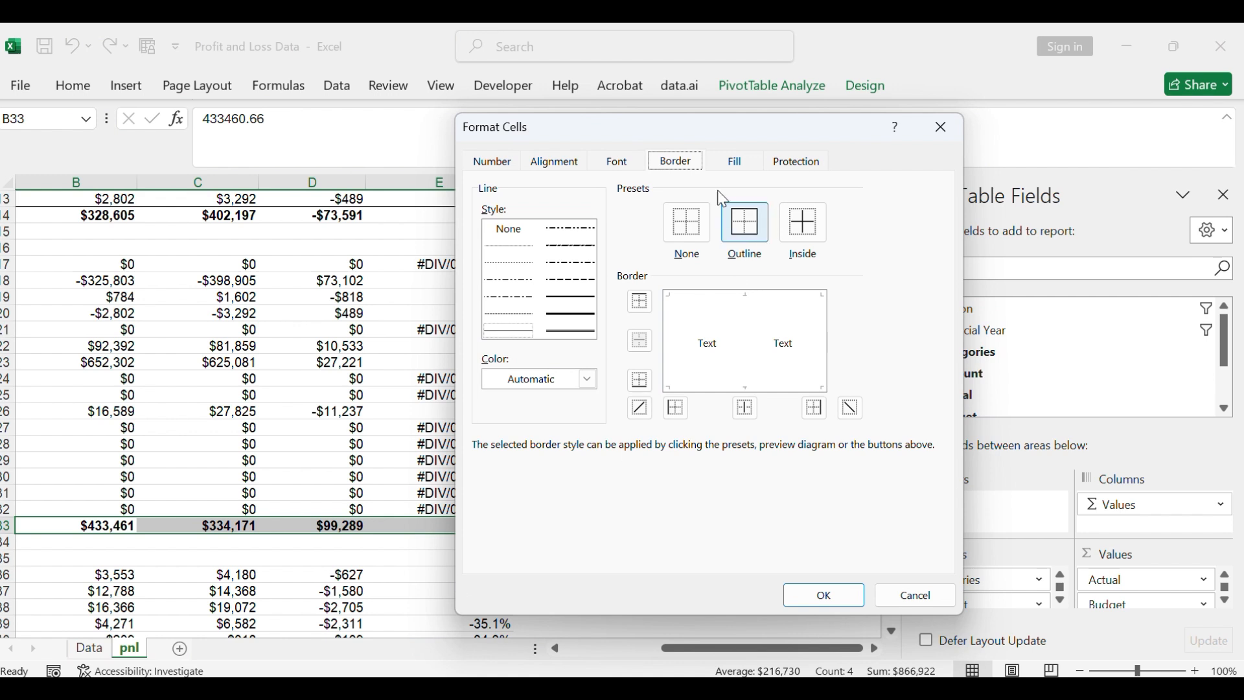
pyautogui.click(504, 331)
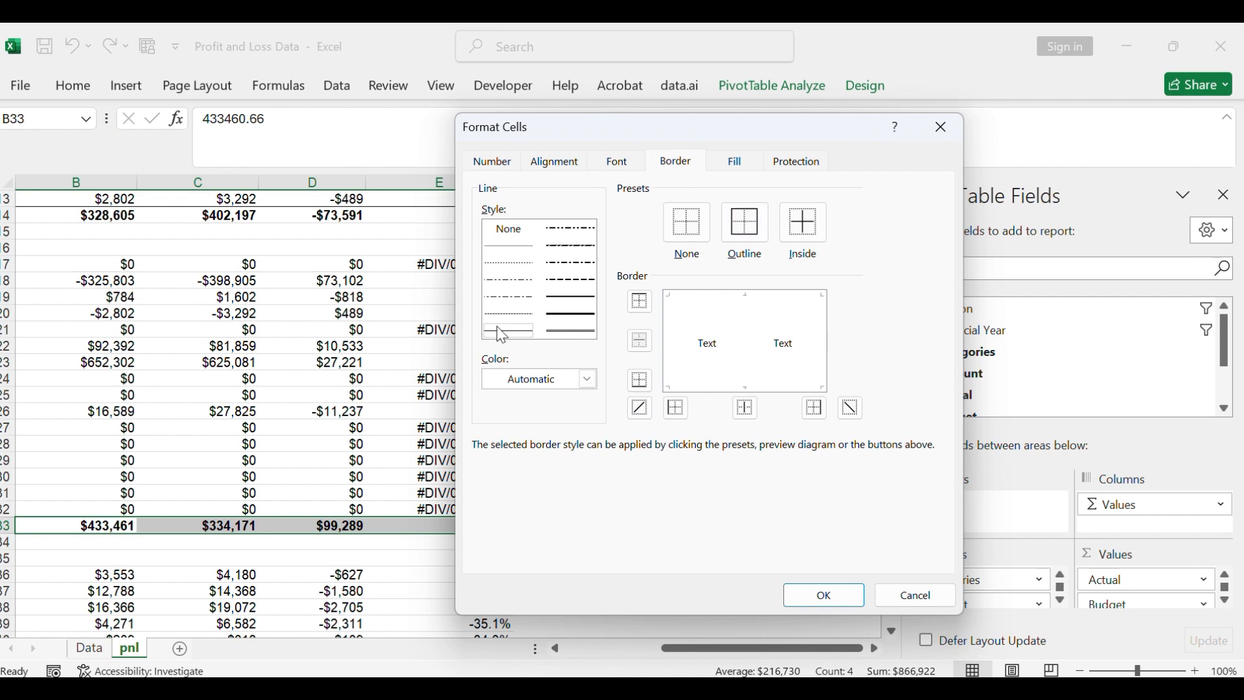
pyautogui.click(640, 302)
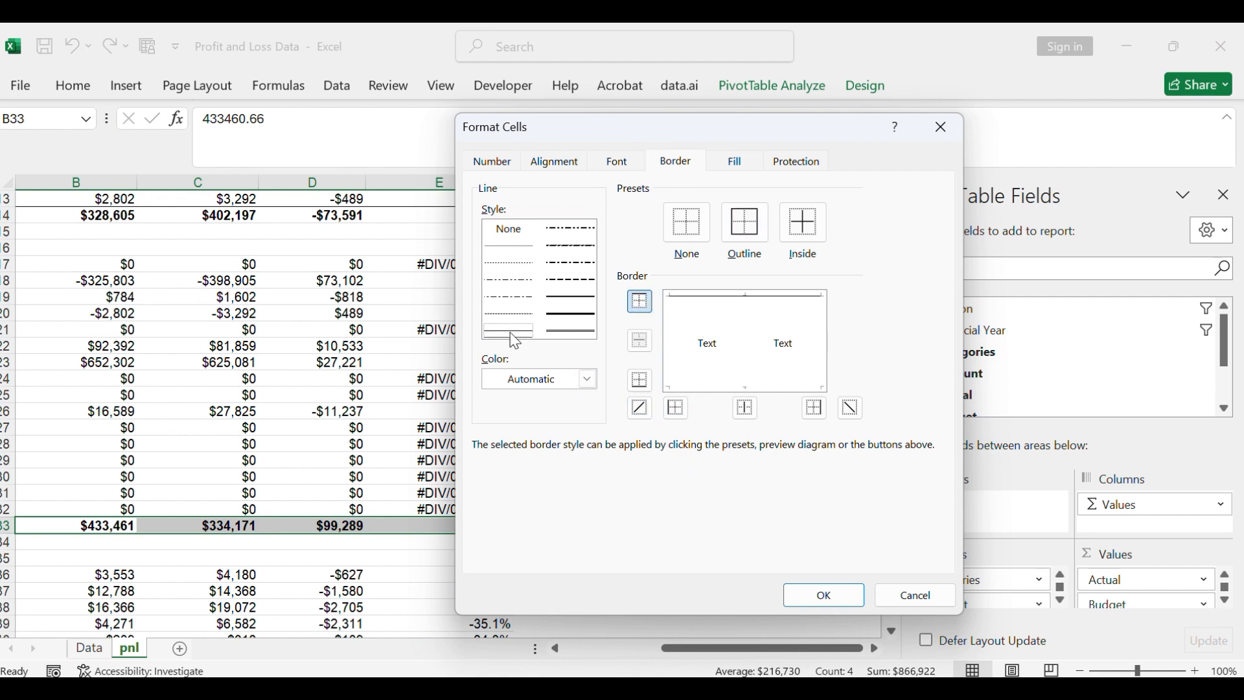
pyautogui.click(641, 380)
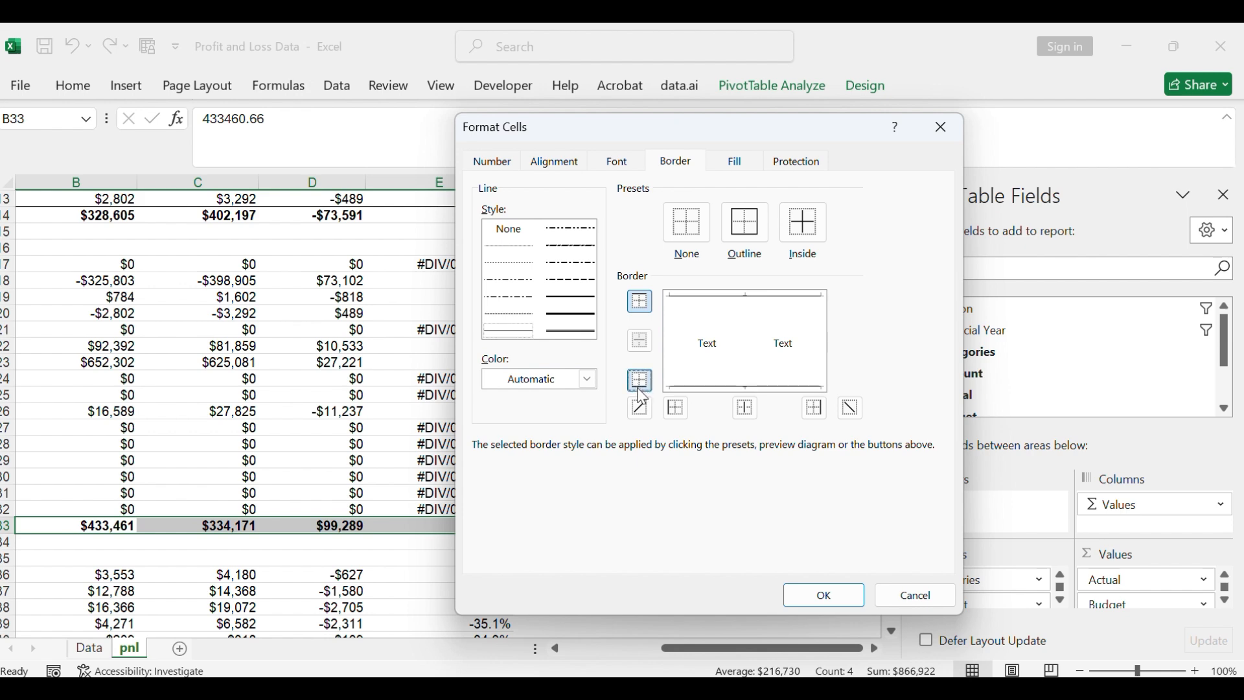
pyautogui.click(837, 594)
# - Add a thin solid top border to the Net profit values from Actual to variance %tage
pyautogui.scroll(-7, 677, 521)
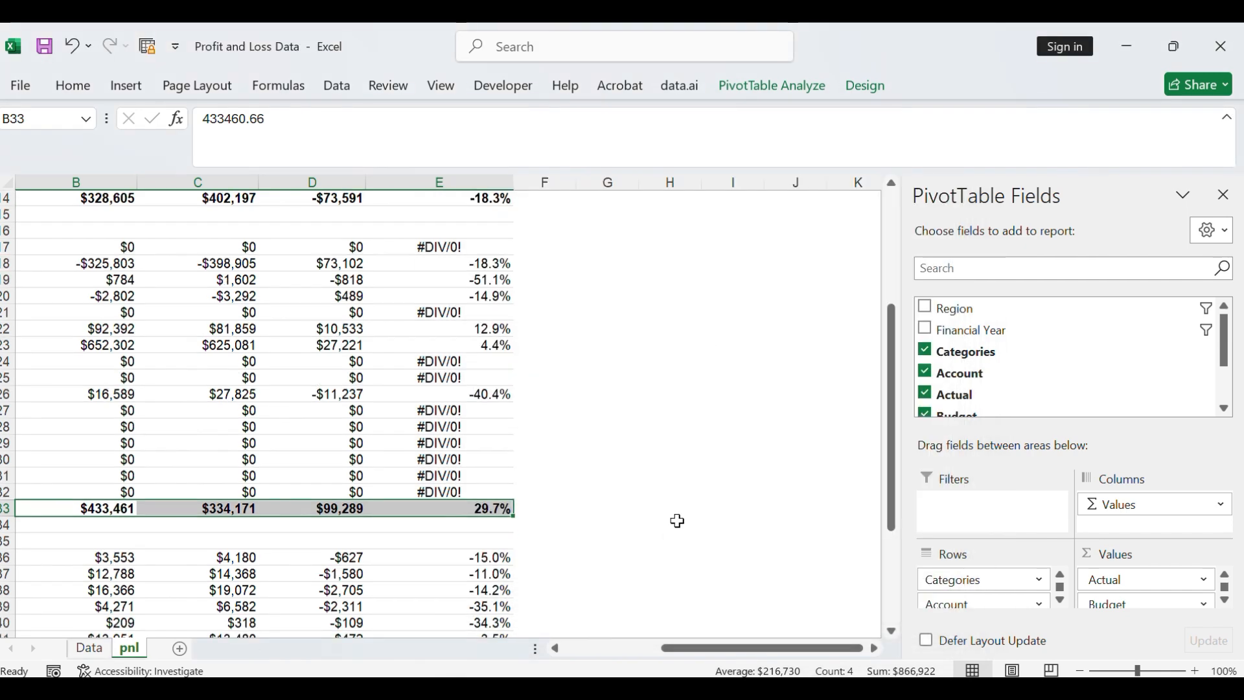
pyautogui.moveTo(830, 651); pyautogui.dragTo(666, 623)
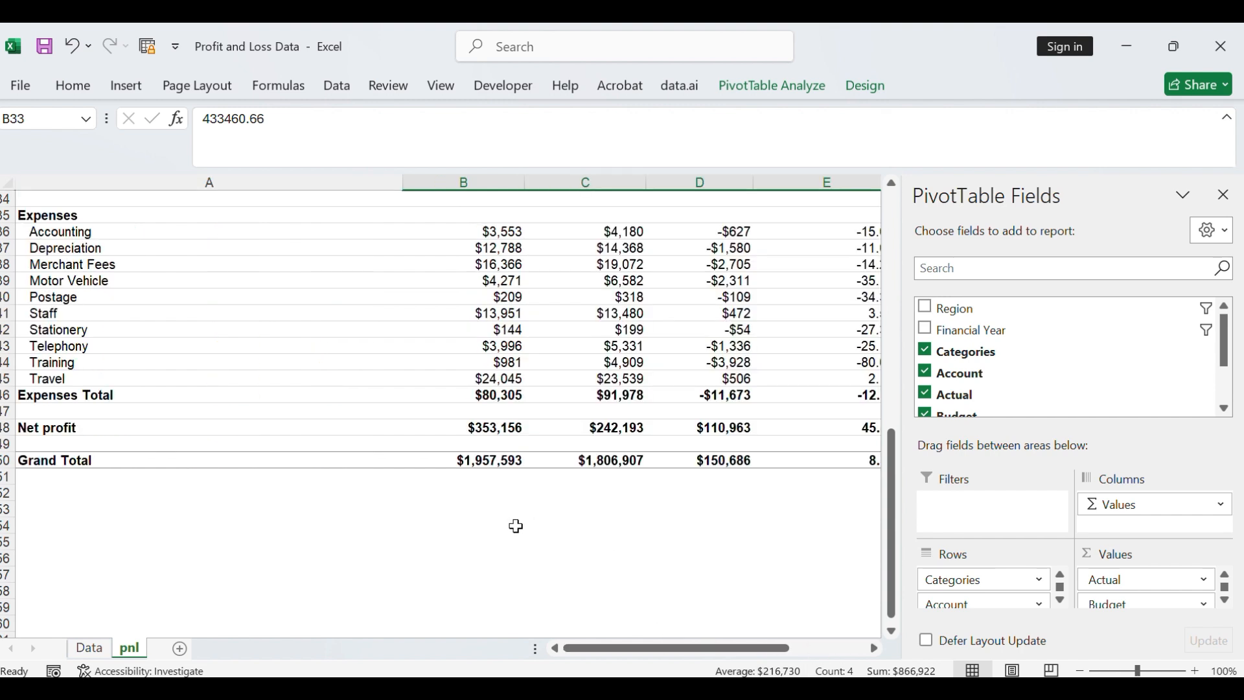
pyautogui.scroll(1, 508, 525)
pyautogui.moveTo(478, 478)
pyautogui.mouseDown()
pyautogui.moveTo(892, 488)
pyautogui.moveTo(547, 464)
pyautogui.moveTo(489, 494)
pyautogui.mouseUp()
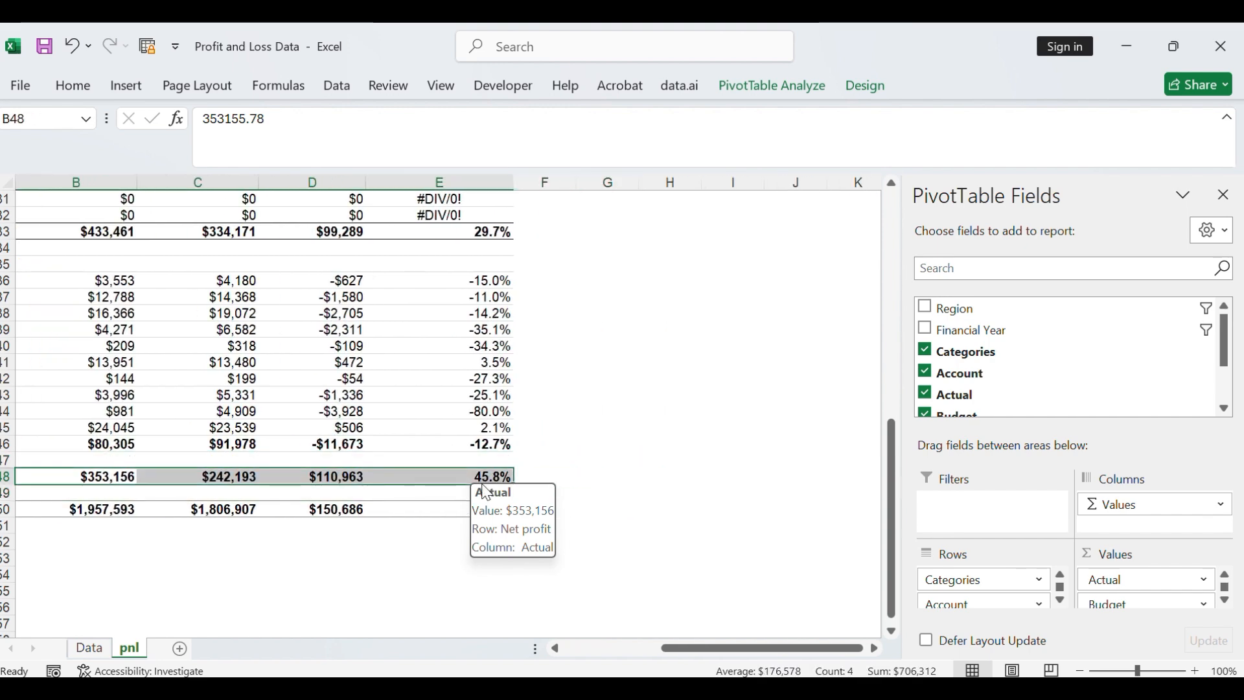
pyautogui.hotkey('ctrl', '1')
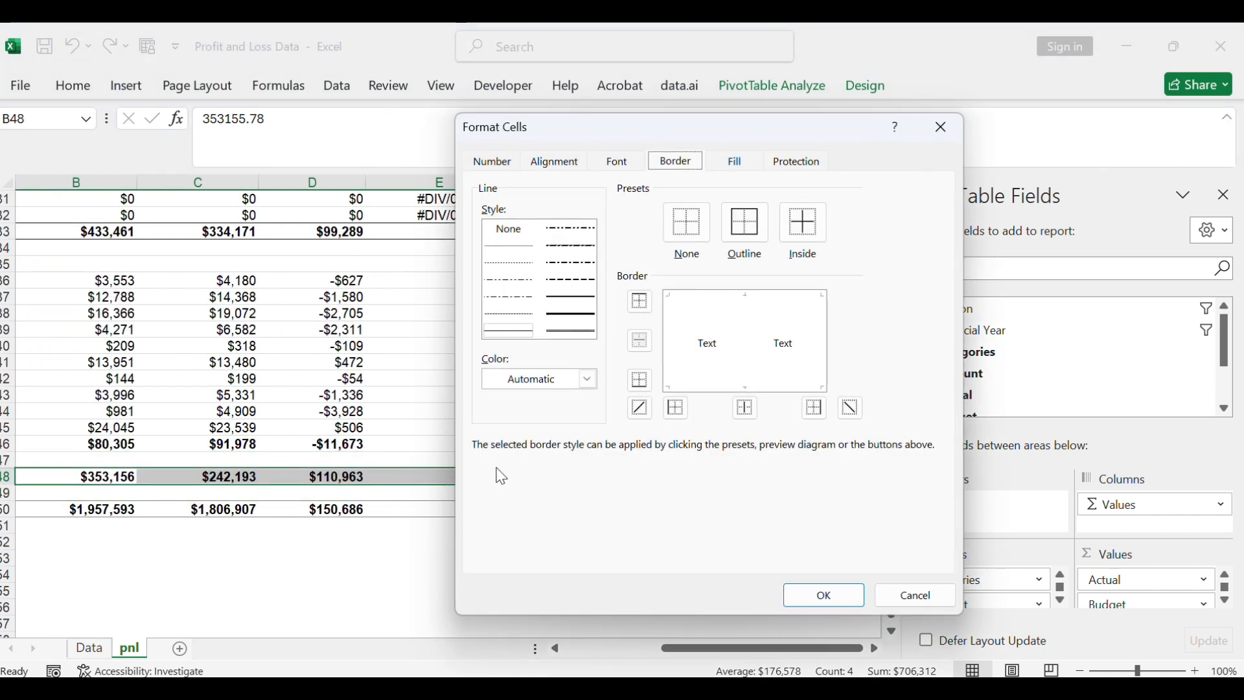
pyautogui.click(503, 333)
pyautogui.click(640, 302)
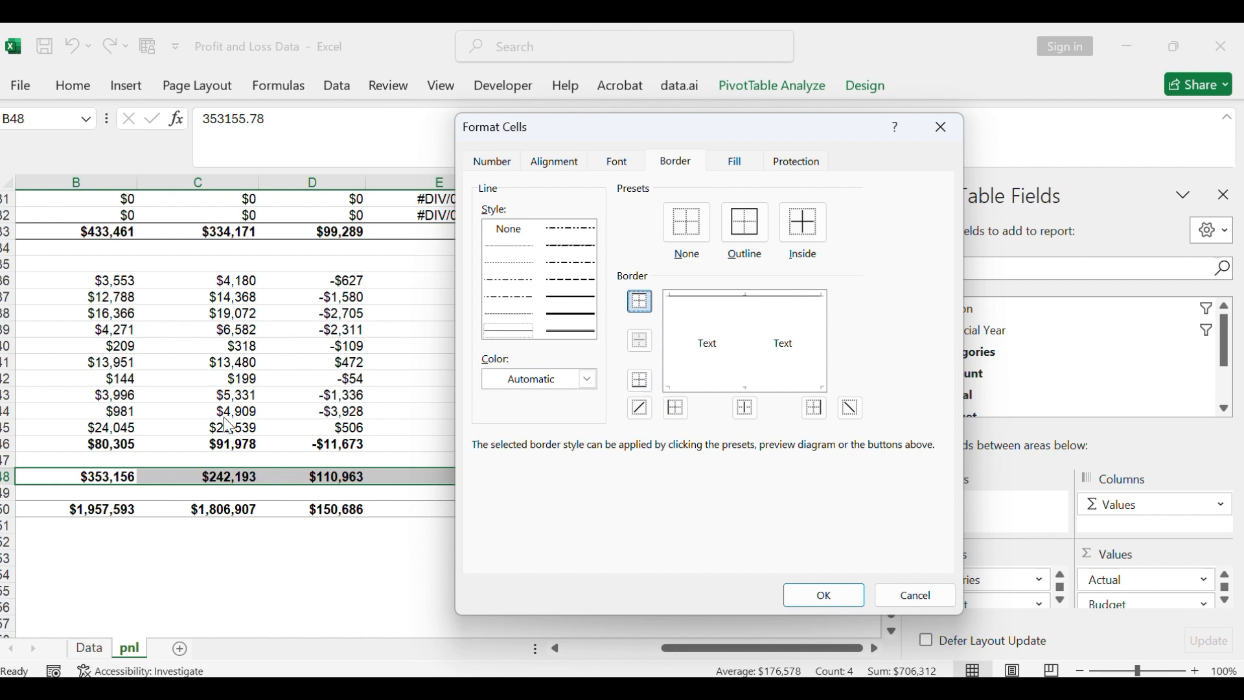
pyautogui.click(640, 381)
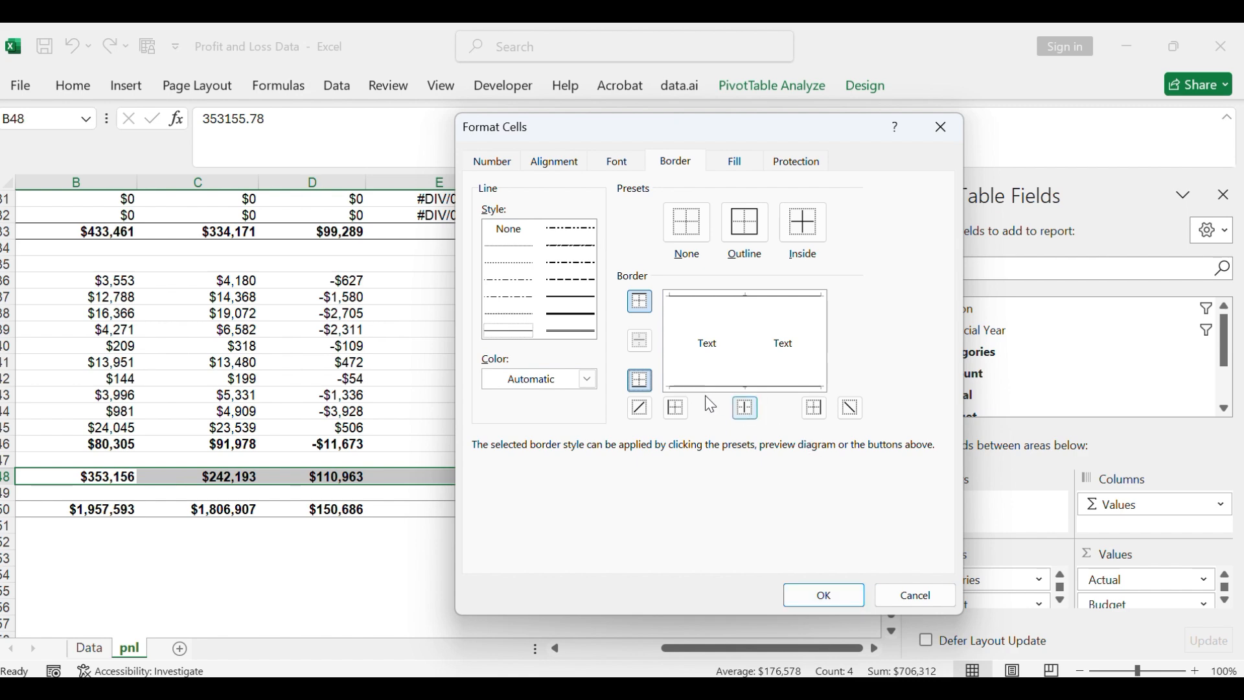
pyautogui.click(641, 383)
pyautogui.click(824, 595)
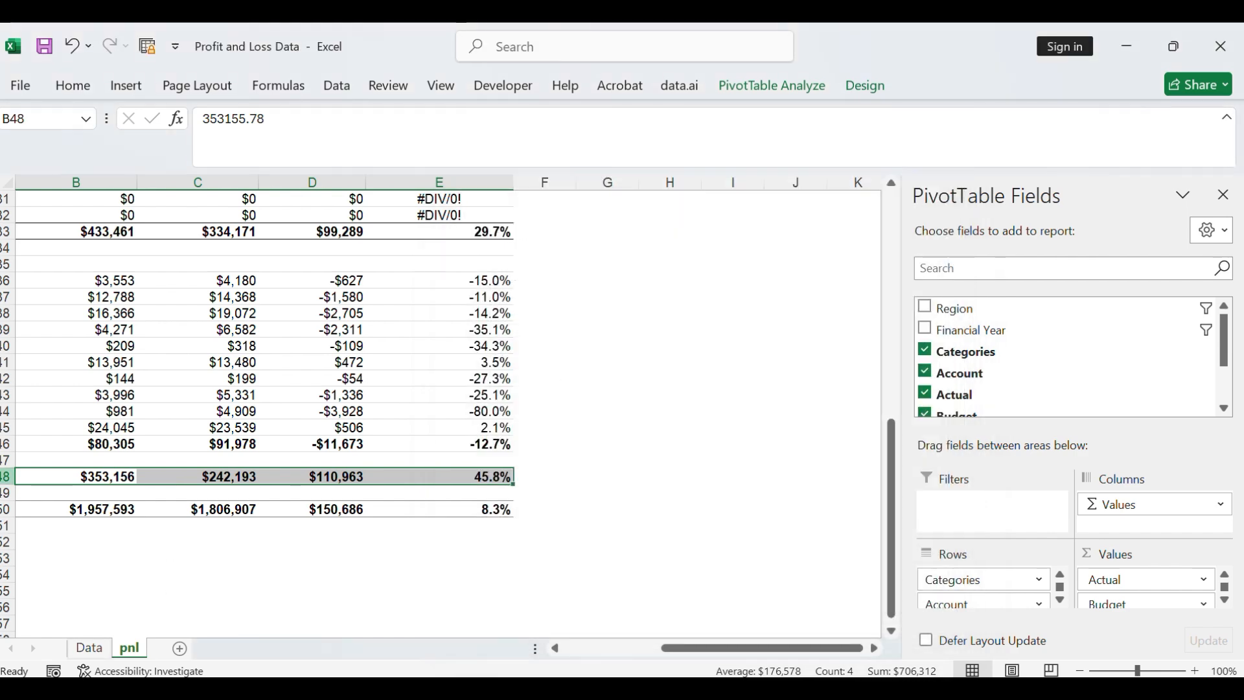
# - Examine the new borders on the total rows between Gross profit Total and Grand Total
pyautogui.click(415, 574)
pyautogui.scroll(-1, 409, 544)
pyautogui.scroll(2, 436, 541)
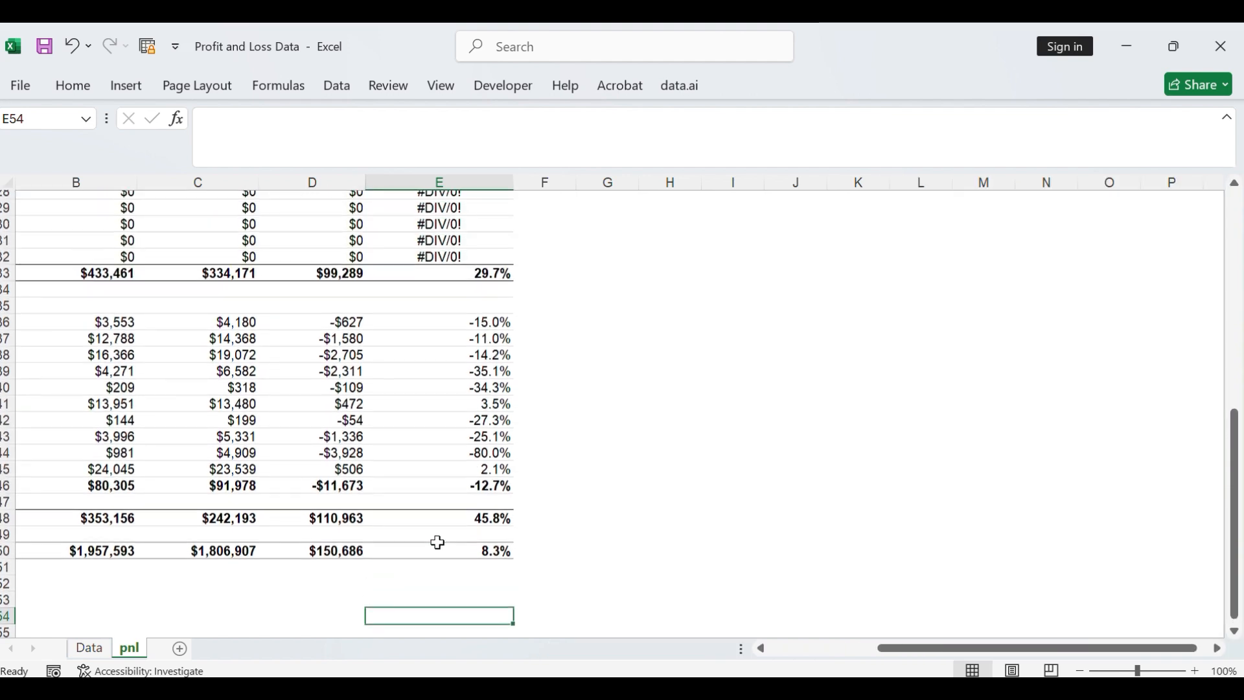
pyautogui.moveTo(939, 656); pyautogui.dragTo(827, 649)
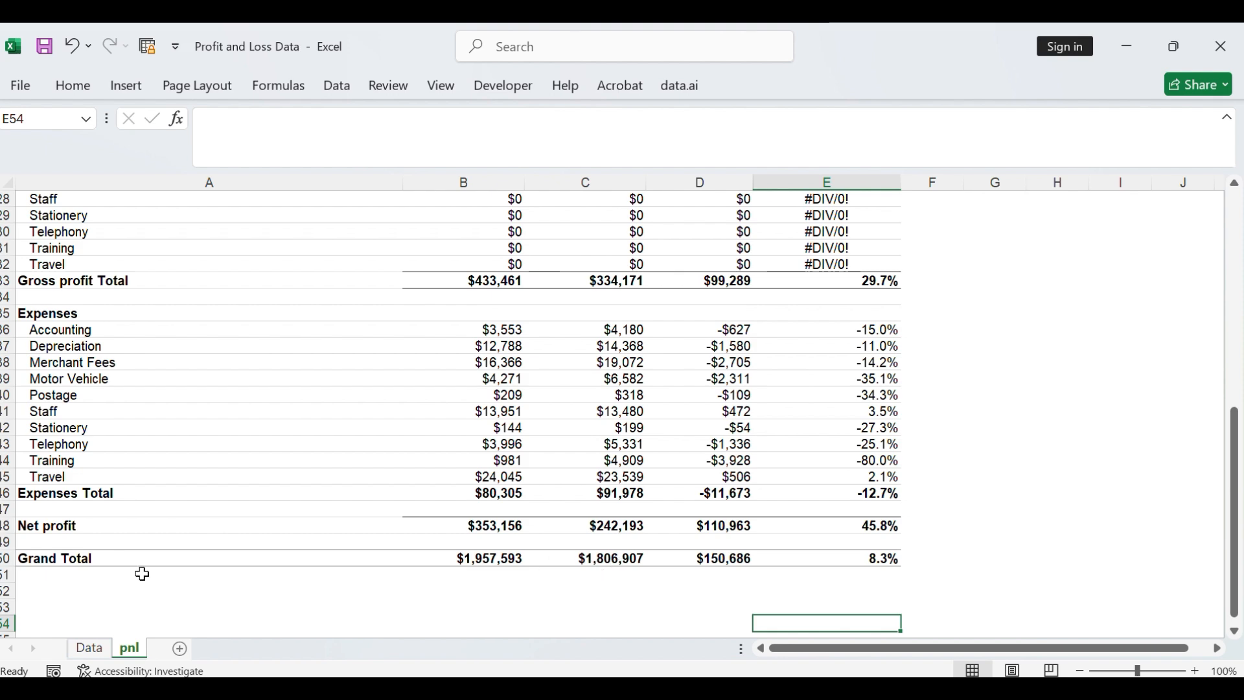
pyautogui.scroll(4, 521, 599)
pyautogui.scroll(4, 530, 589)
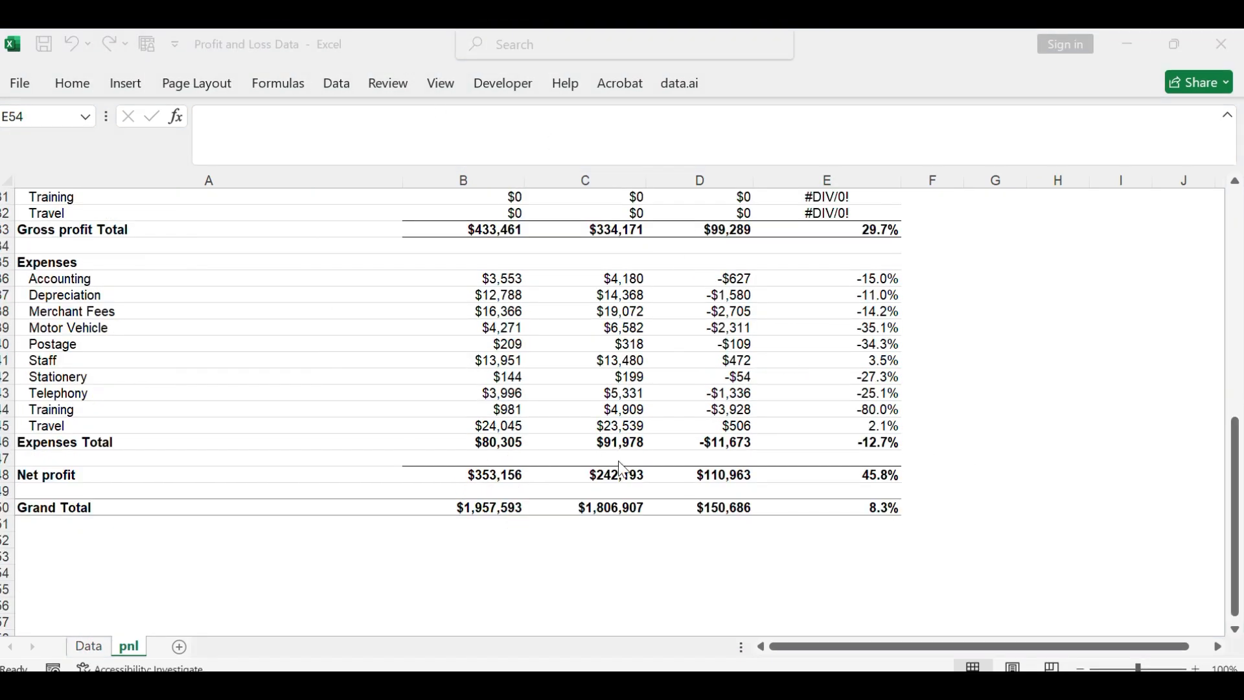
pyautogui.scroll(5, 629, 469)
pyautogui.scroll(-4, 630, 470)
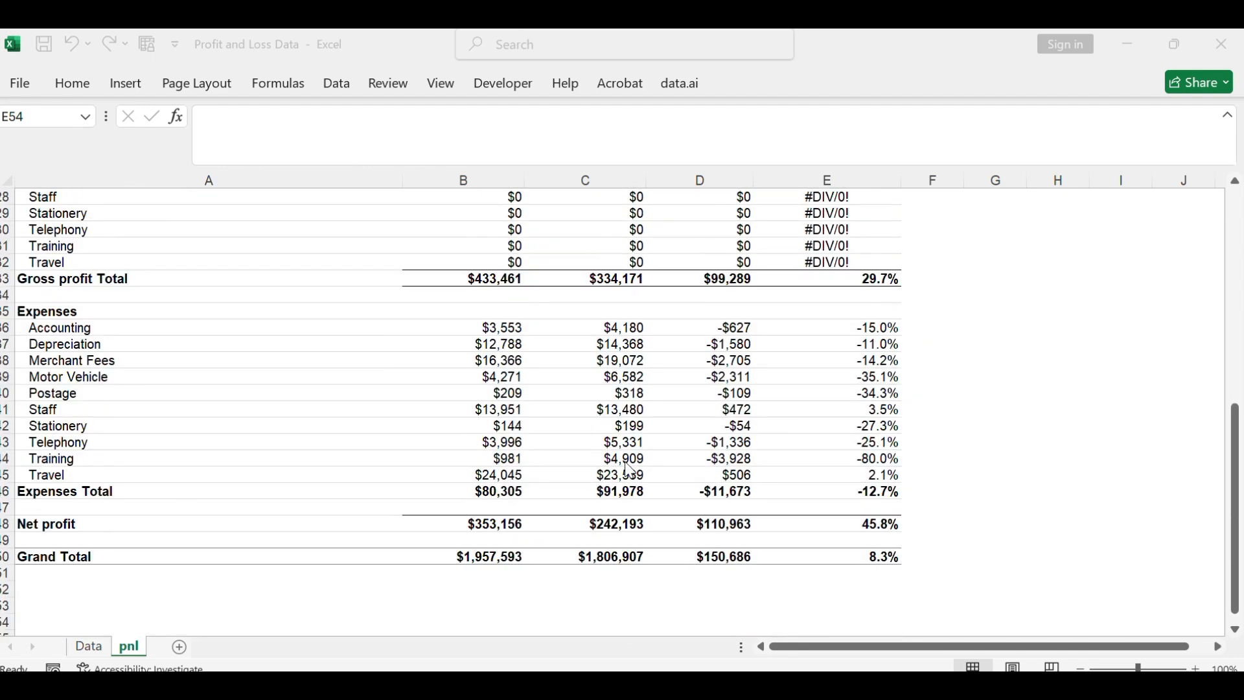
pyautogui.scroll(5, 570, 559)
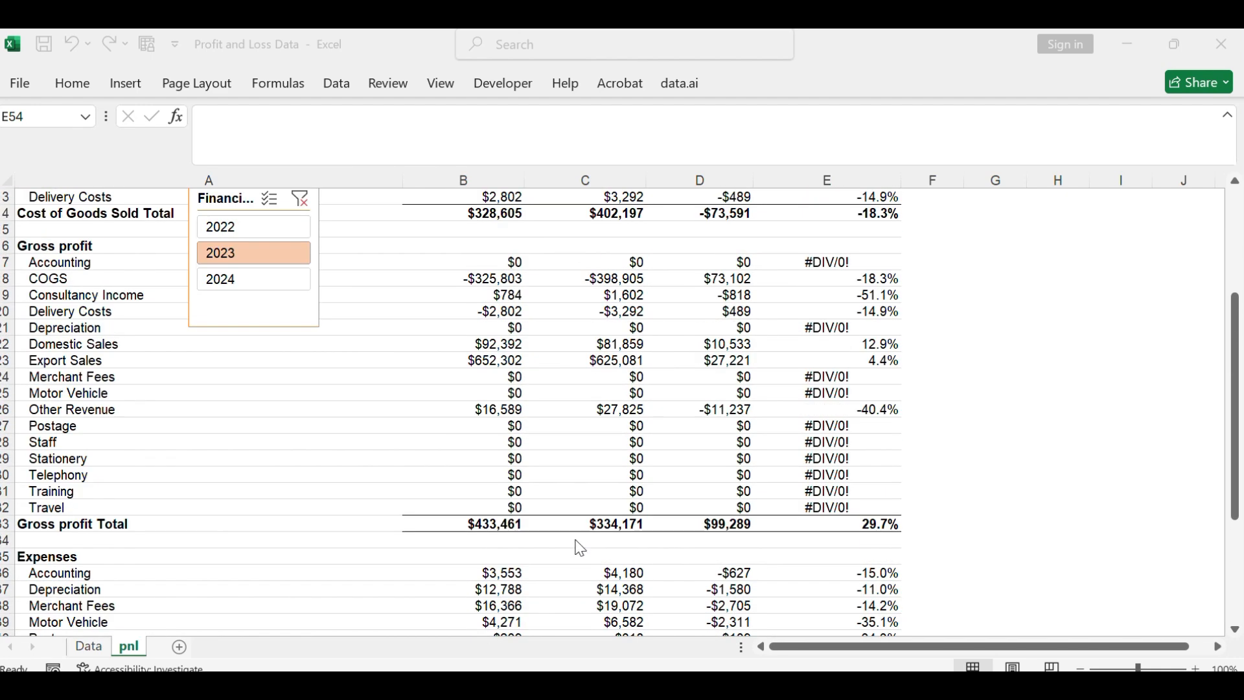
# - Change the bottom border of the Gross profit Total values, from Actual to variance %tage, to a double line
pyautogui.click(431, 522)
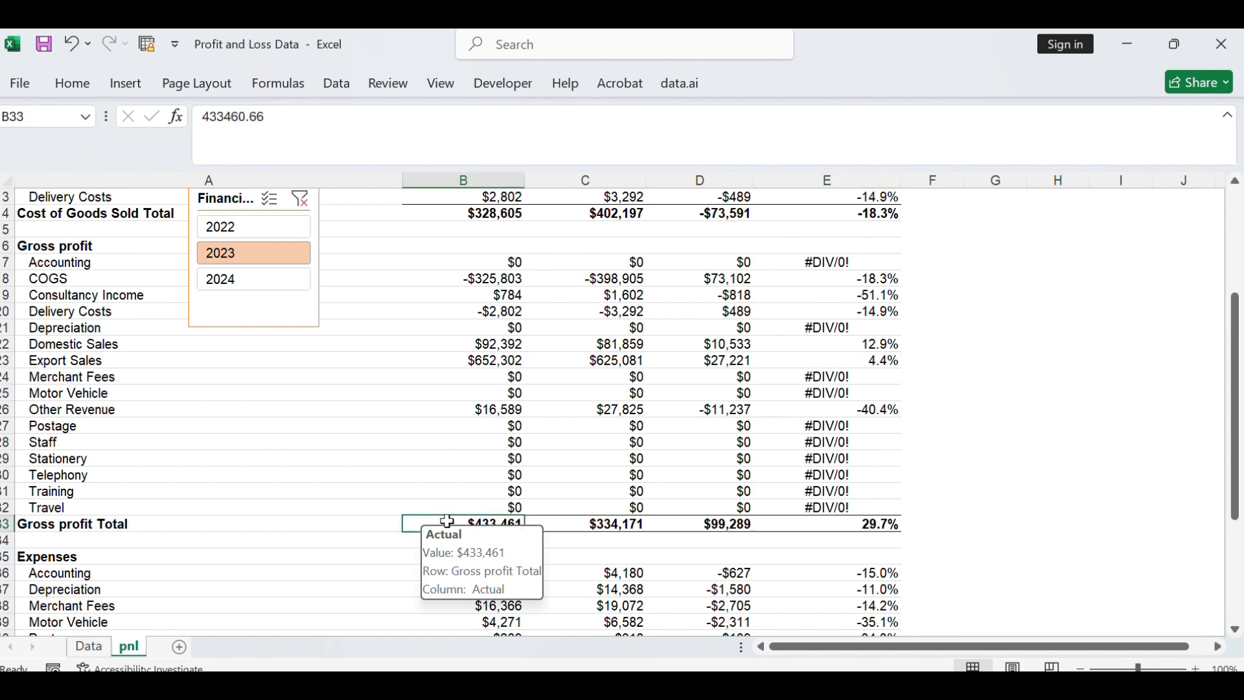
pyautogui.moveTo(447, 522); pyautogui.dragTo(873, 531)
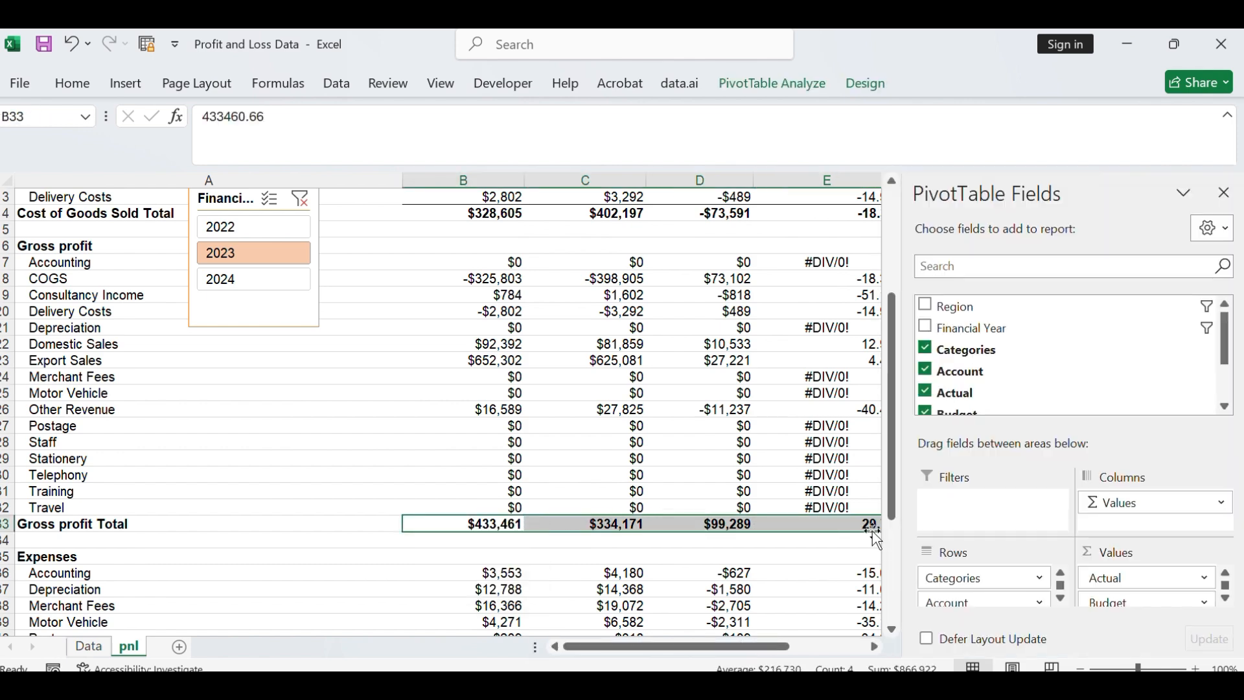
pyautogui.hotkey('ctrl', '1')
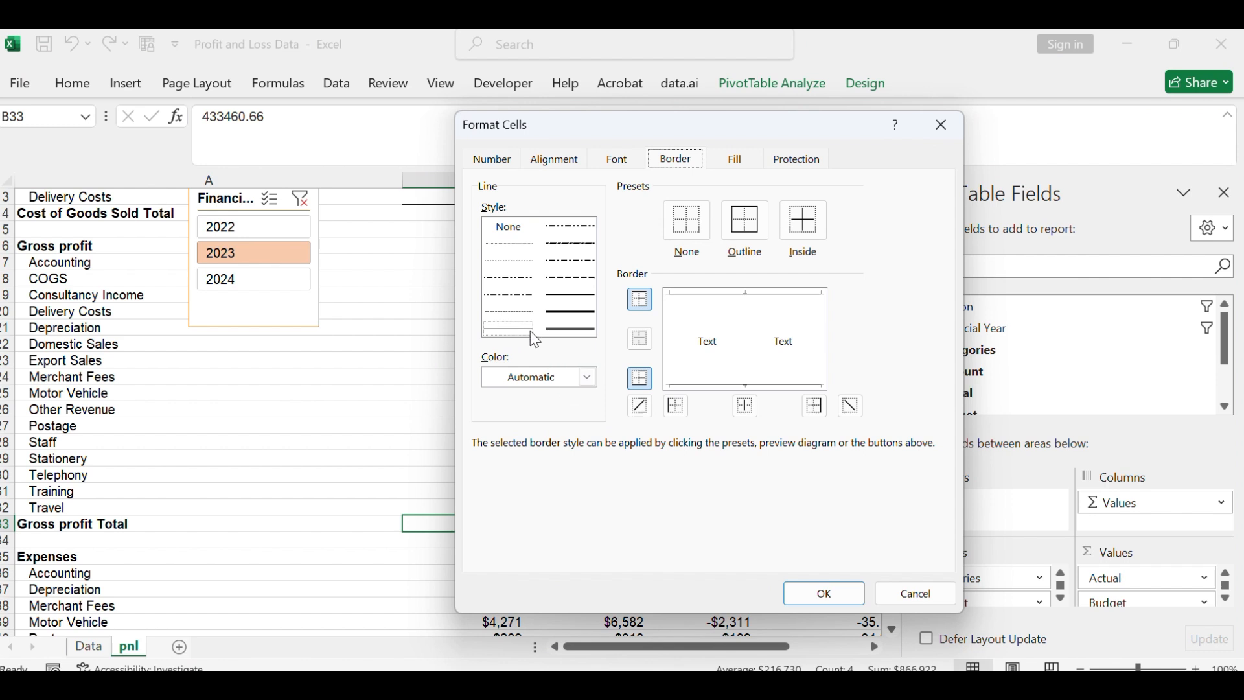
pyautogui.click(573, 329)
pyautogui.click(638, 380)
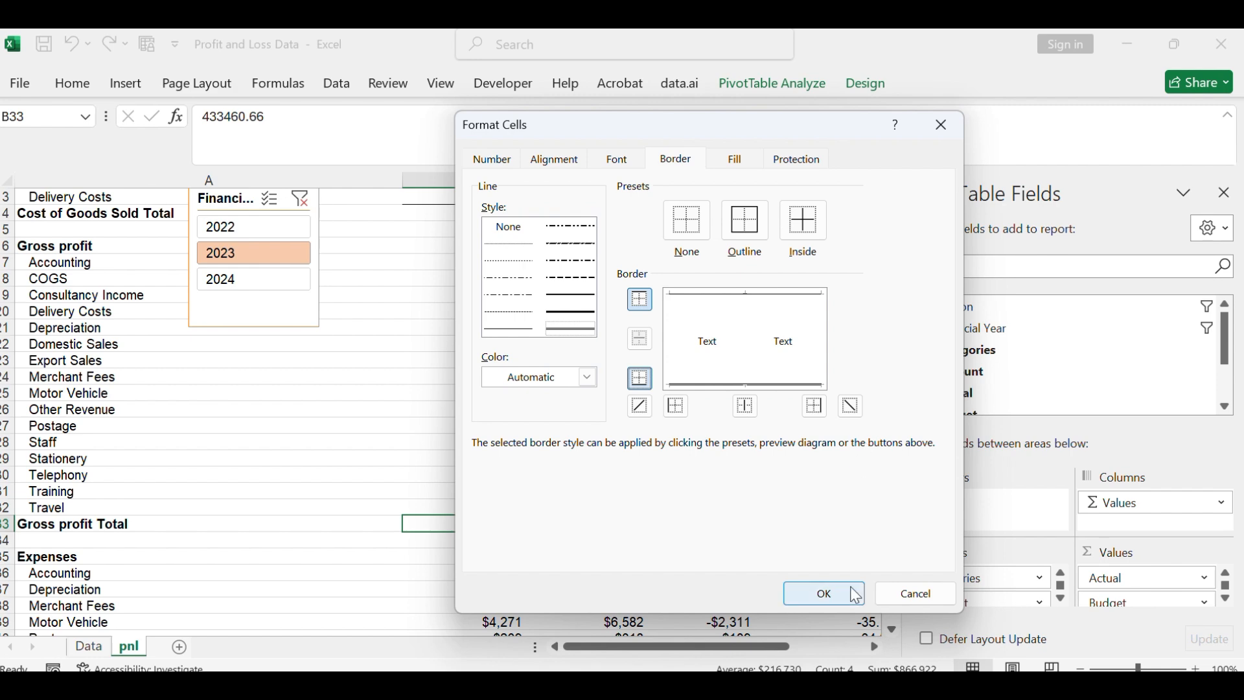
pyautogui.click(794, 593)
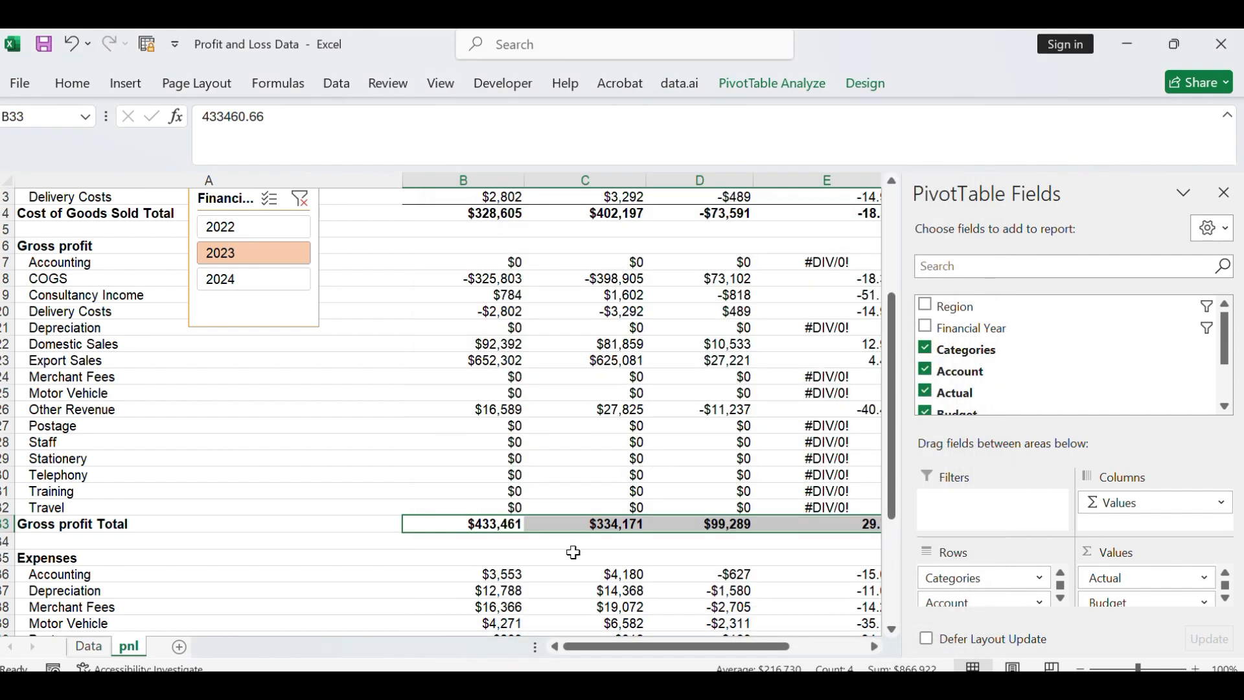
pyautogui.click(498, 574)
# - Add a thin top border and a double bottom border to the Grand Total values from Actual to variance %tage
pyautogui.scroll(-5, 619, 473)
pyautogui.scroll(-3, 622, 471)
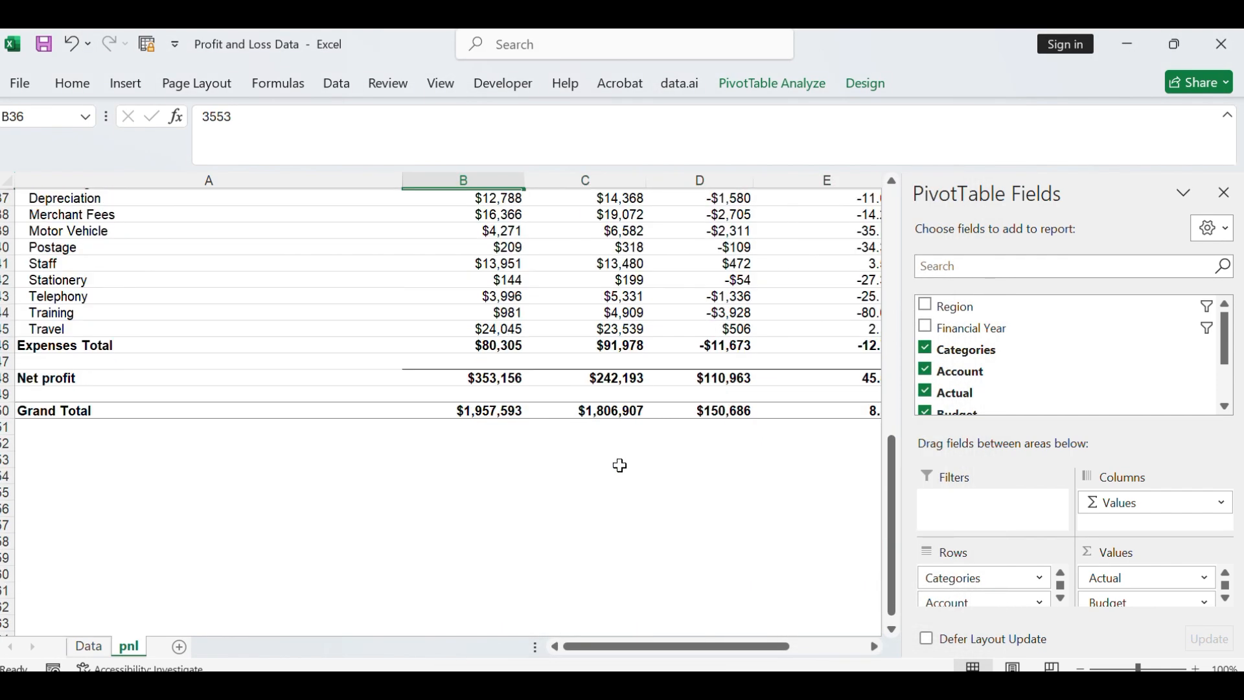
pyautogui.moveTo(457, 403); pyautogui.dragTo(875, 410)
pyautogui.hscroll(3, 692, 397)
pyautogui.moveTo(693, 397); pyautogui.dragTo(495, 412)
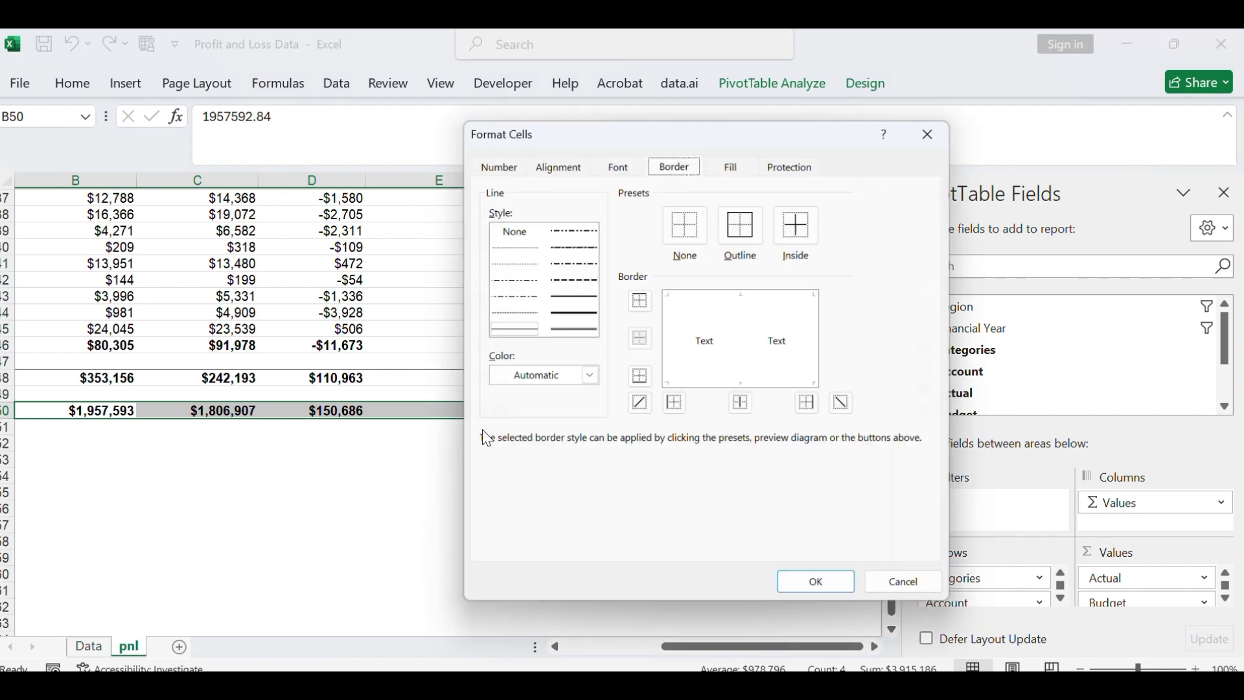
pyautogui.hotkey('ctrl', '1')
pyautogui.click(503, 311)
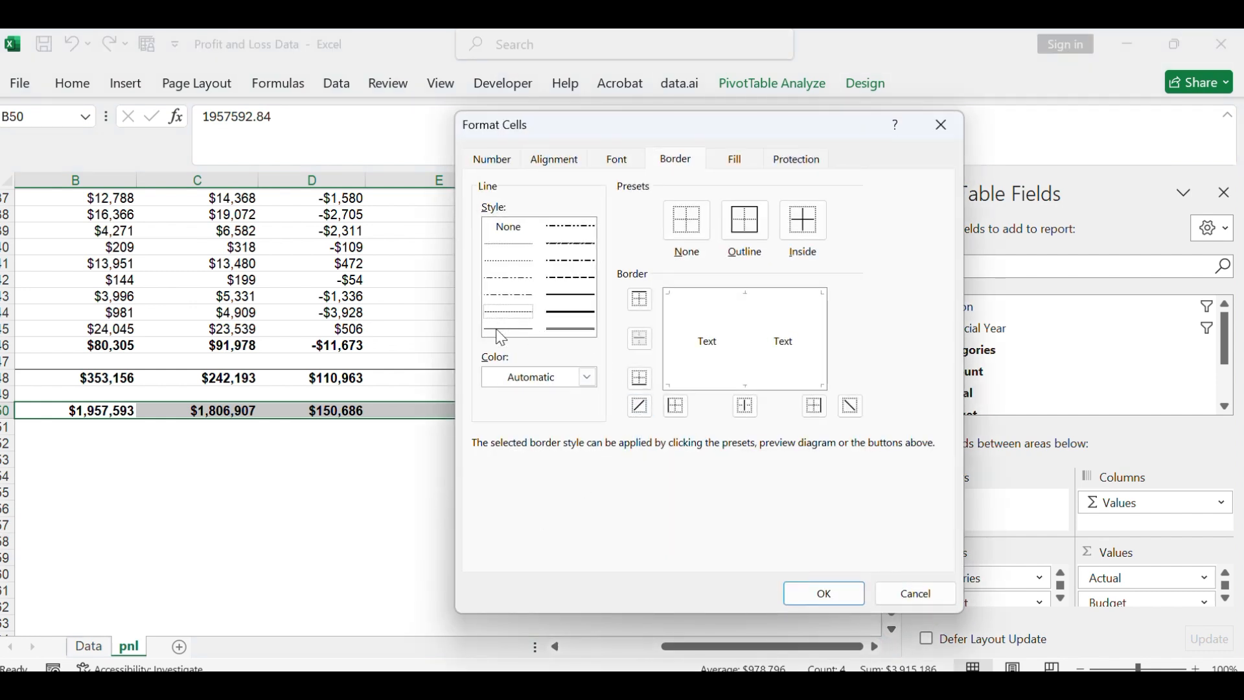
pyautogui.click(640, 300)
pyautogui.click(576, 330)
pyautogui.click(640, 378)
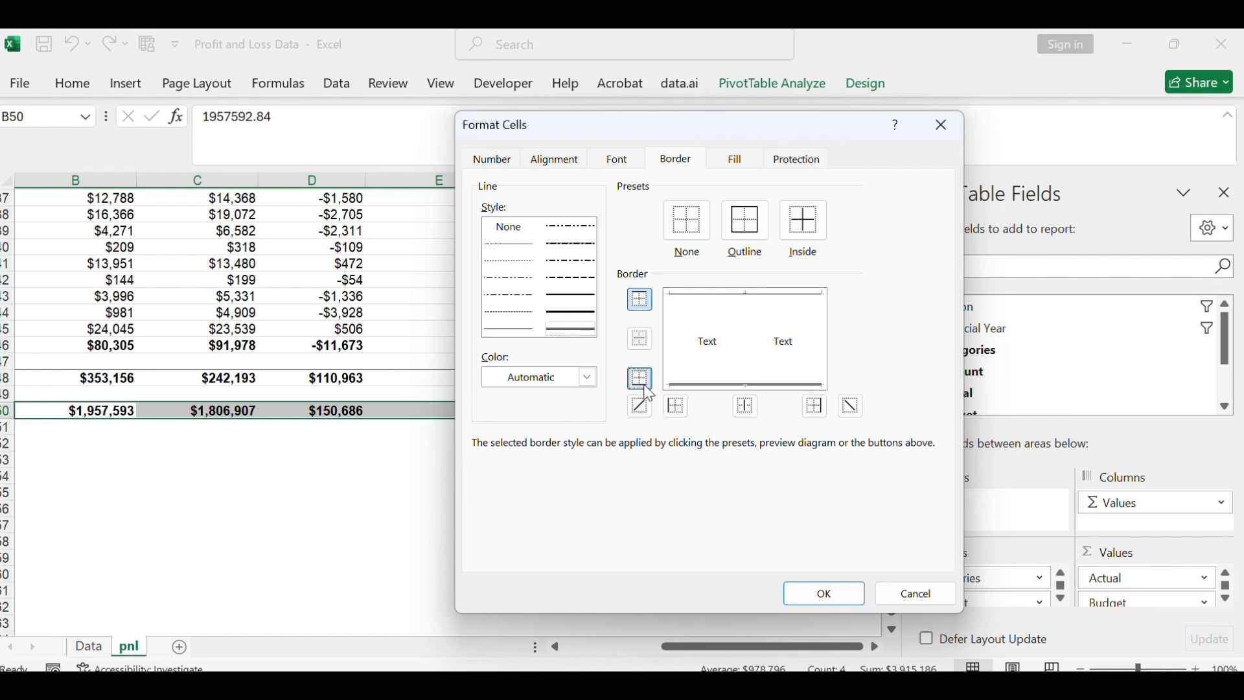
pyautogui.click(810, 594)
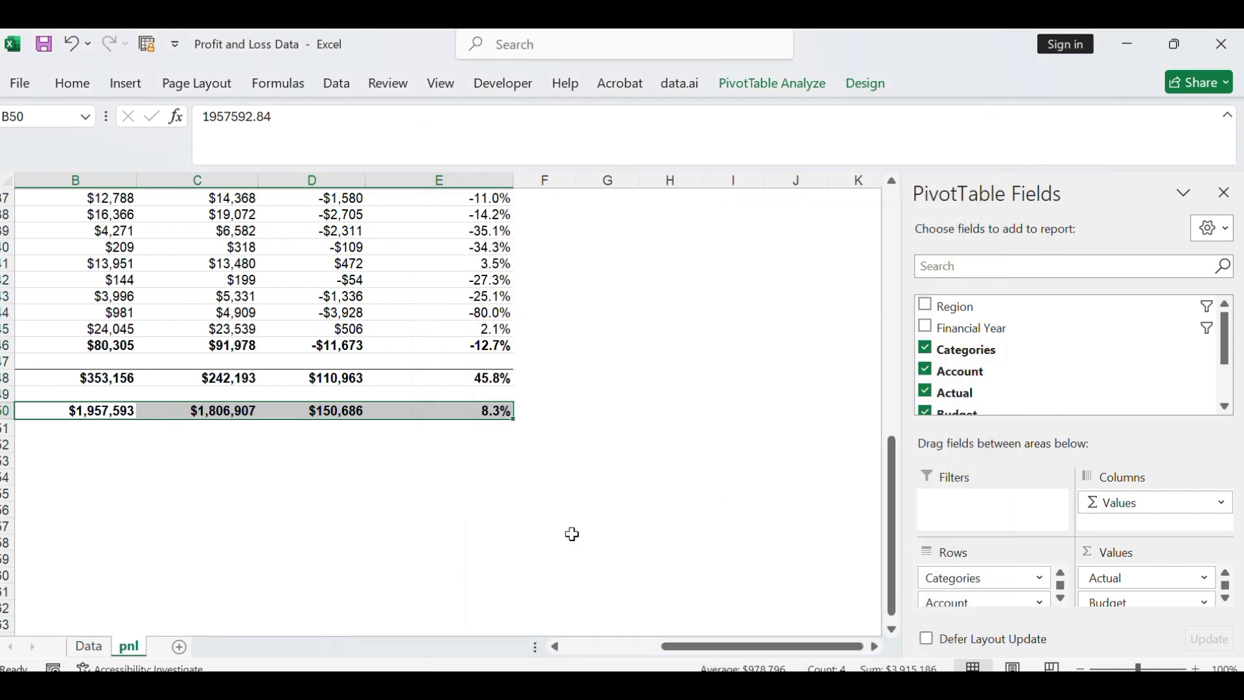
pyautogui.scroll(-2, 601, 556)
pyautogui.scroll(4, 583, 544)
pyautogui.click(340, 314)
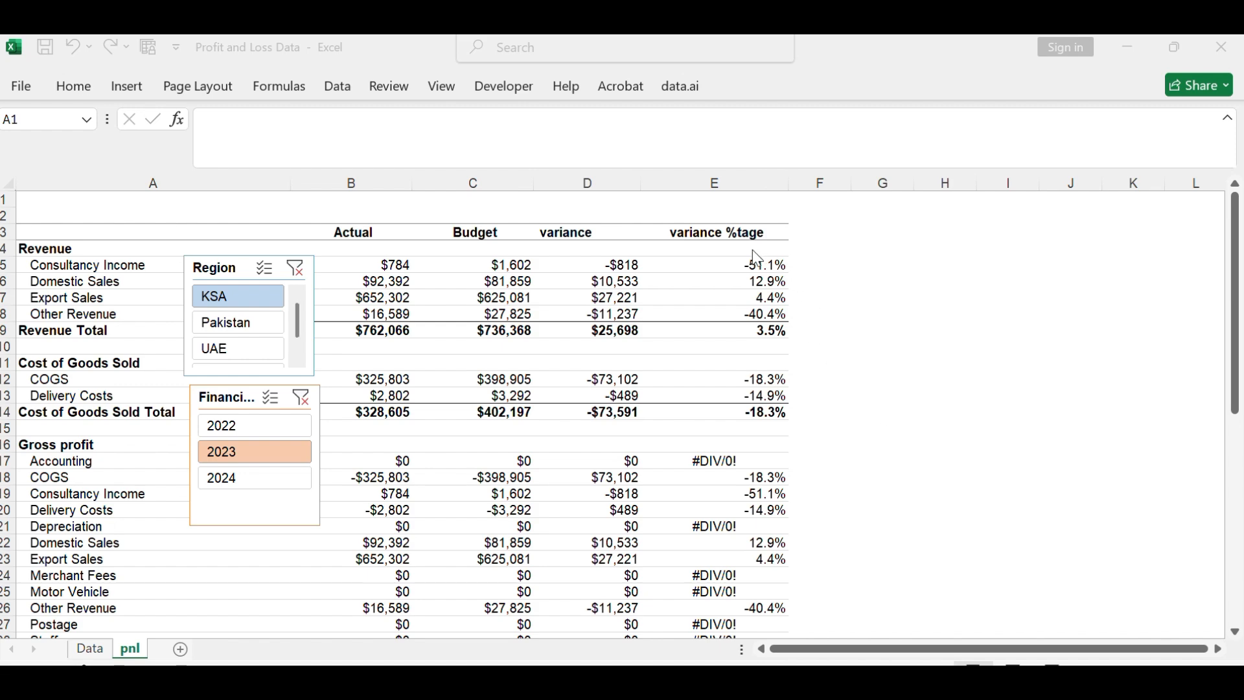
# - Select the variance %tage values of the Revenue block through Revenue Total, together with the Cost of Goods Sold Total value
pyautogui.click(1060, 362)
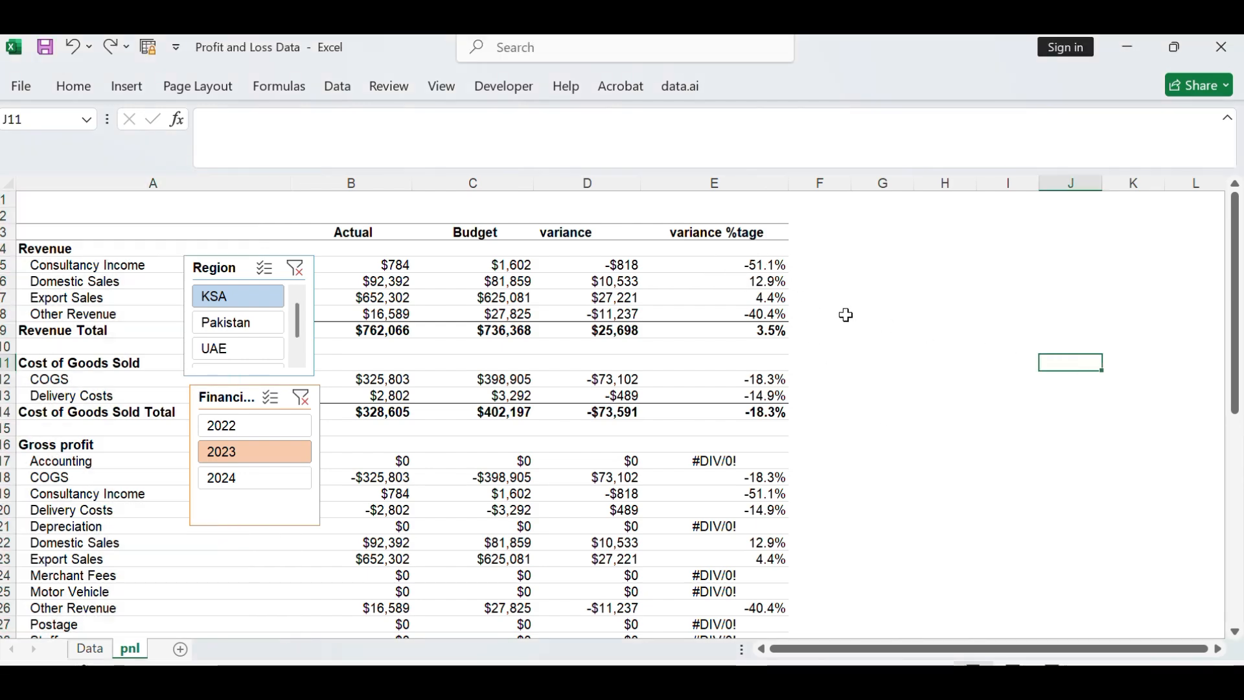
pyautogui.moveTo(731, 246); pyautogui.dragTo(752, 332)
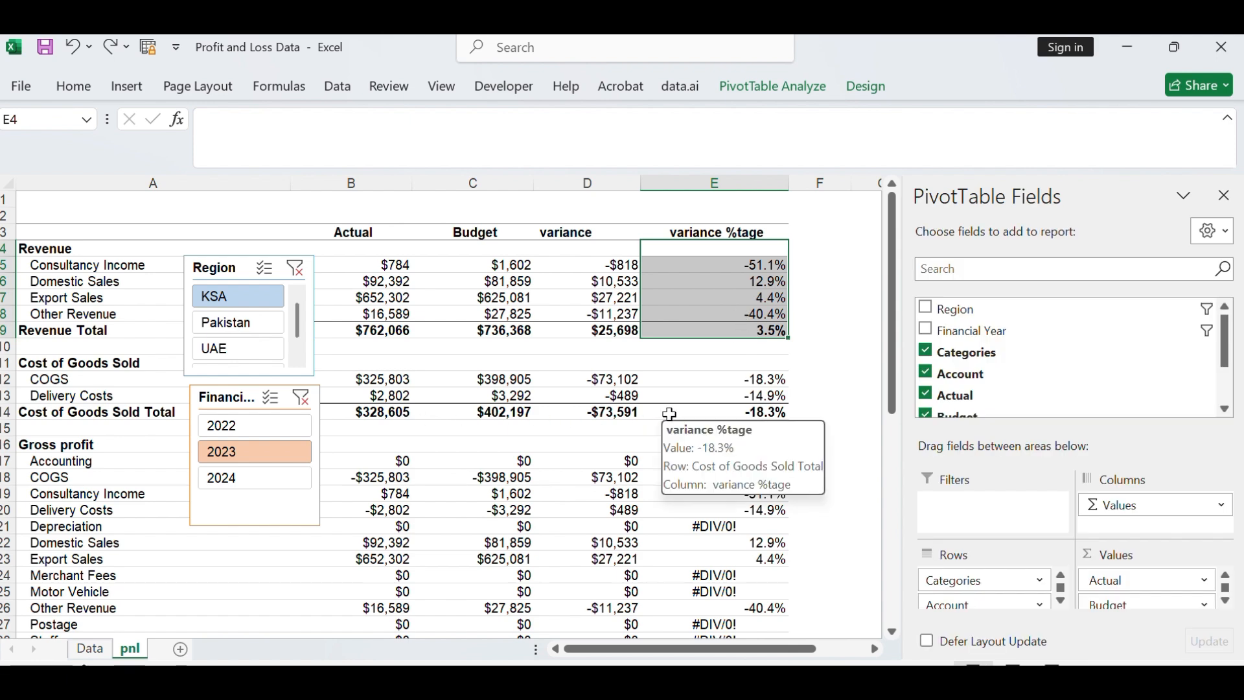
pyautogui.keyDown('ctrl'); pyautogui.click(737, 412); pyautogui.keyUp('ctrl')
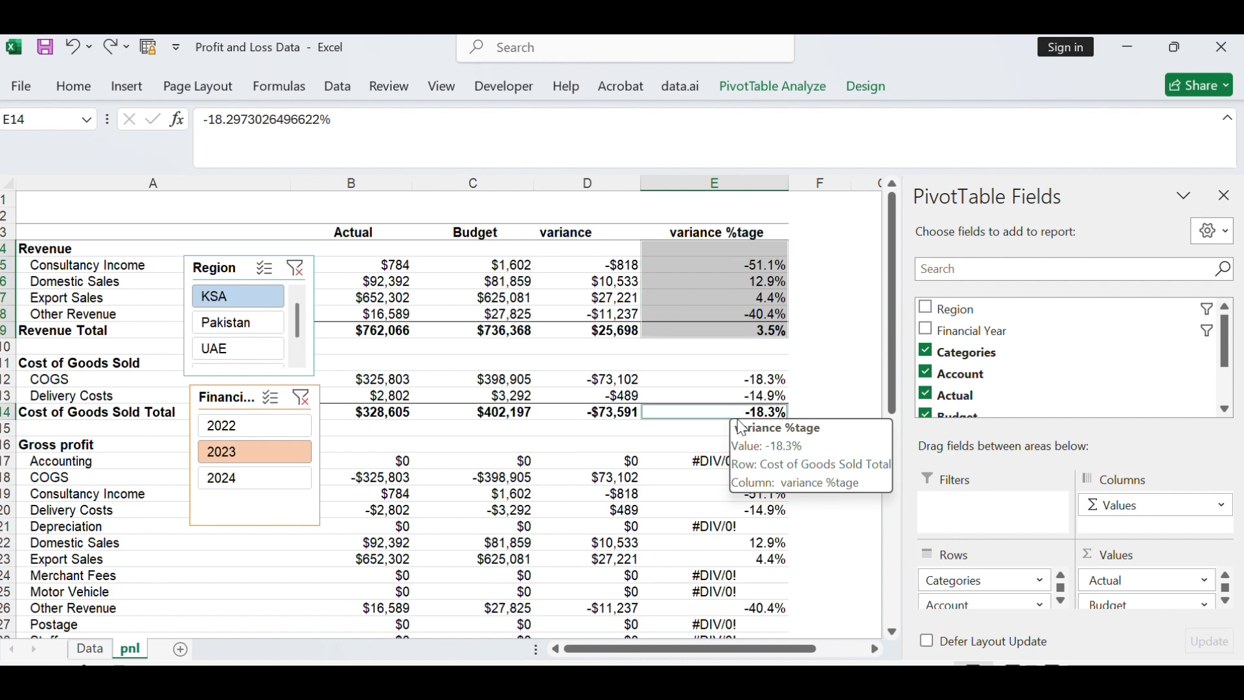
# - Extend the selection with the variance %tage values of Gross profit Total and Net profit
pyautogui.scroll(-3, 756, 578)
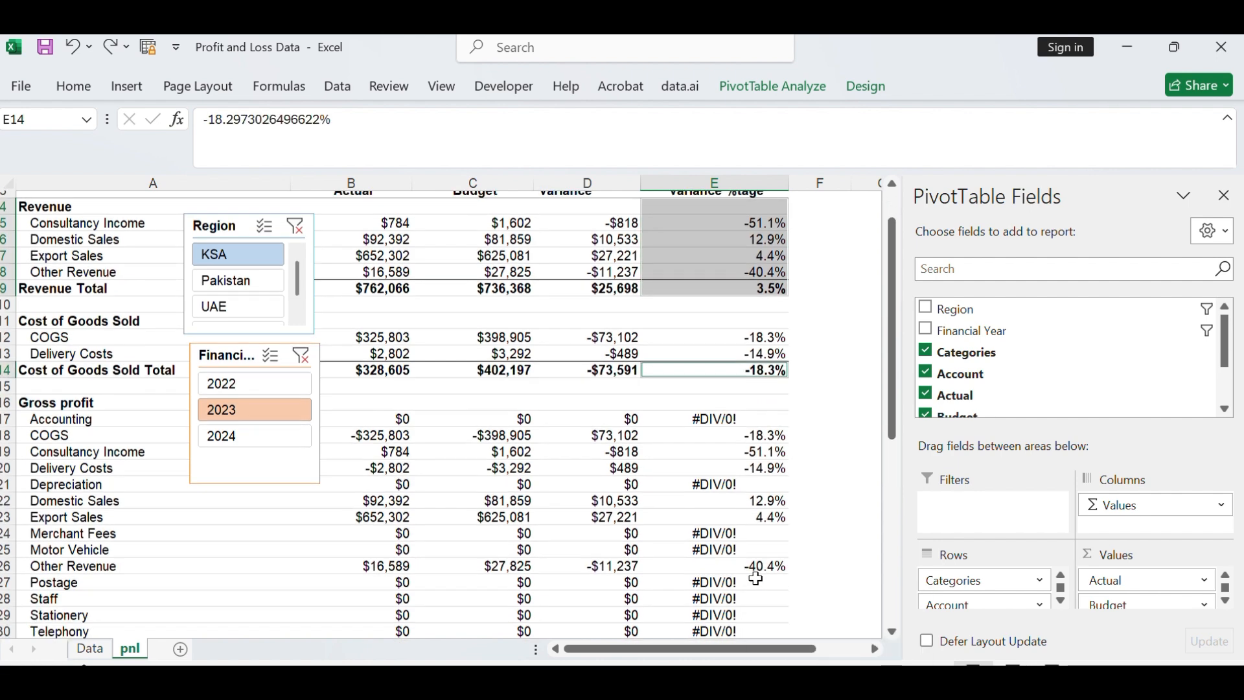
pyautogui.moveTo(757, 578)
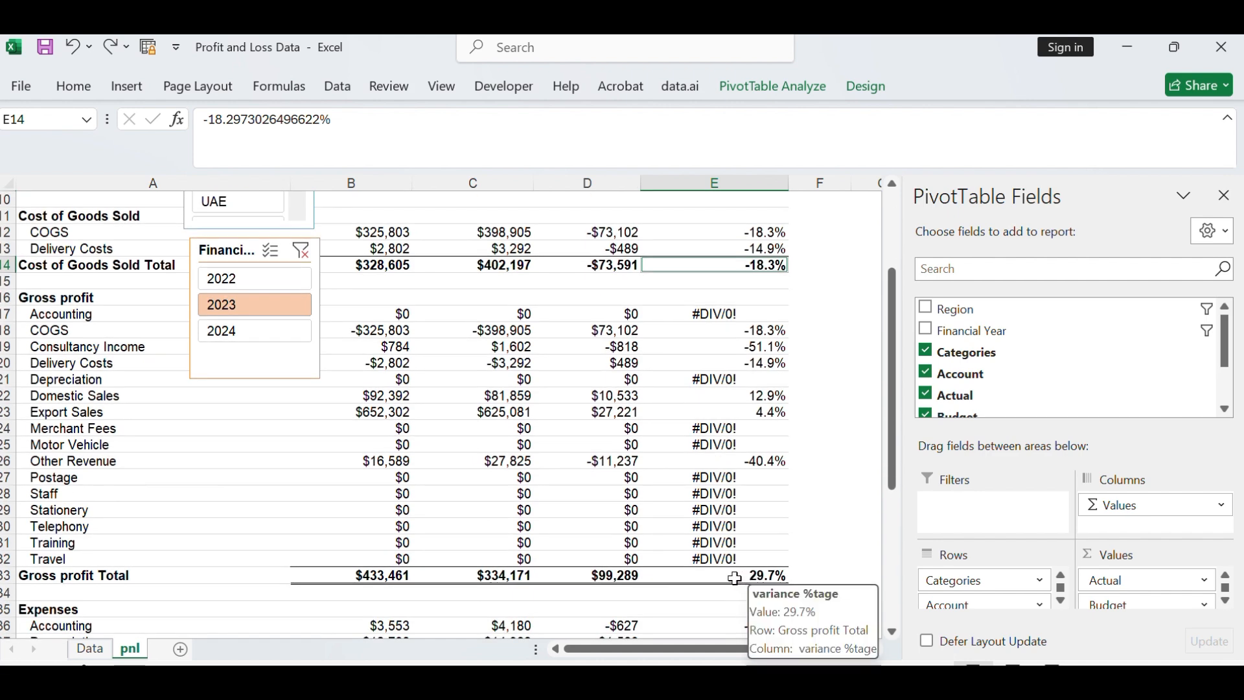
pyautogui.click(735, 577)
pyautogui.scroll(-6, 741, 574)
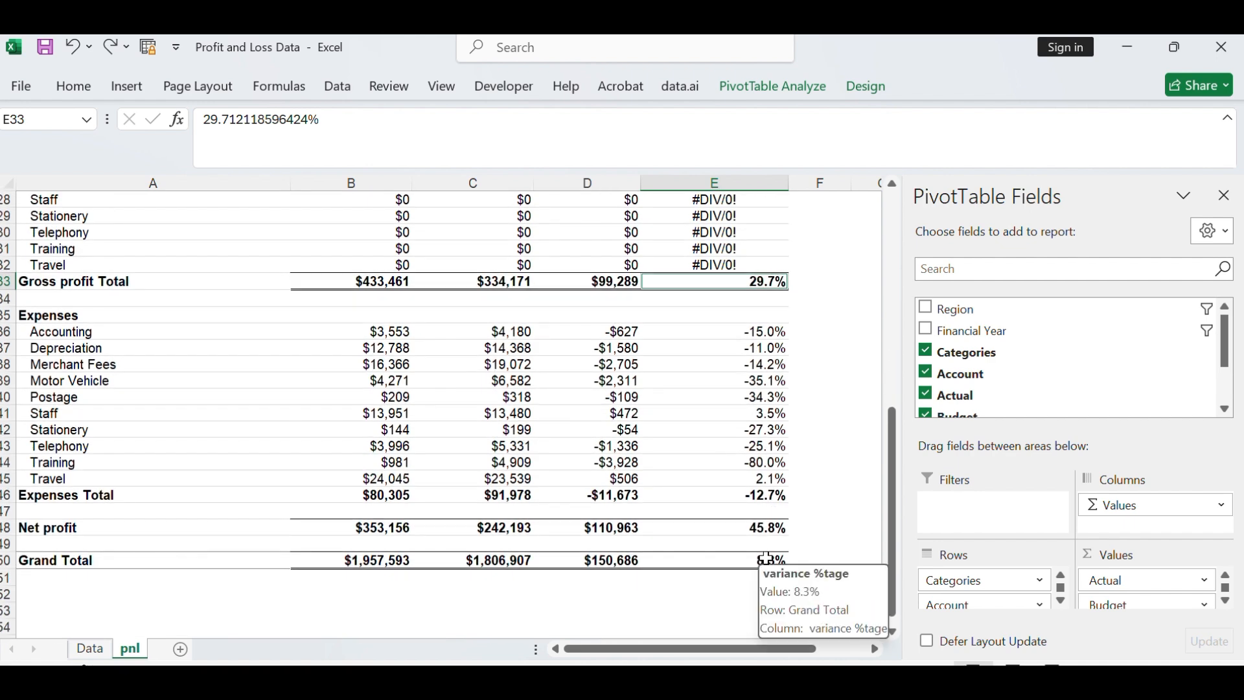
pyautogui.scroll(-1, 767, 557)
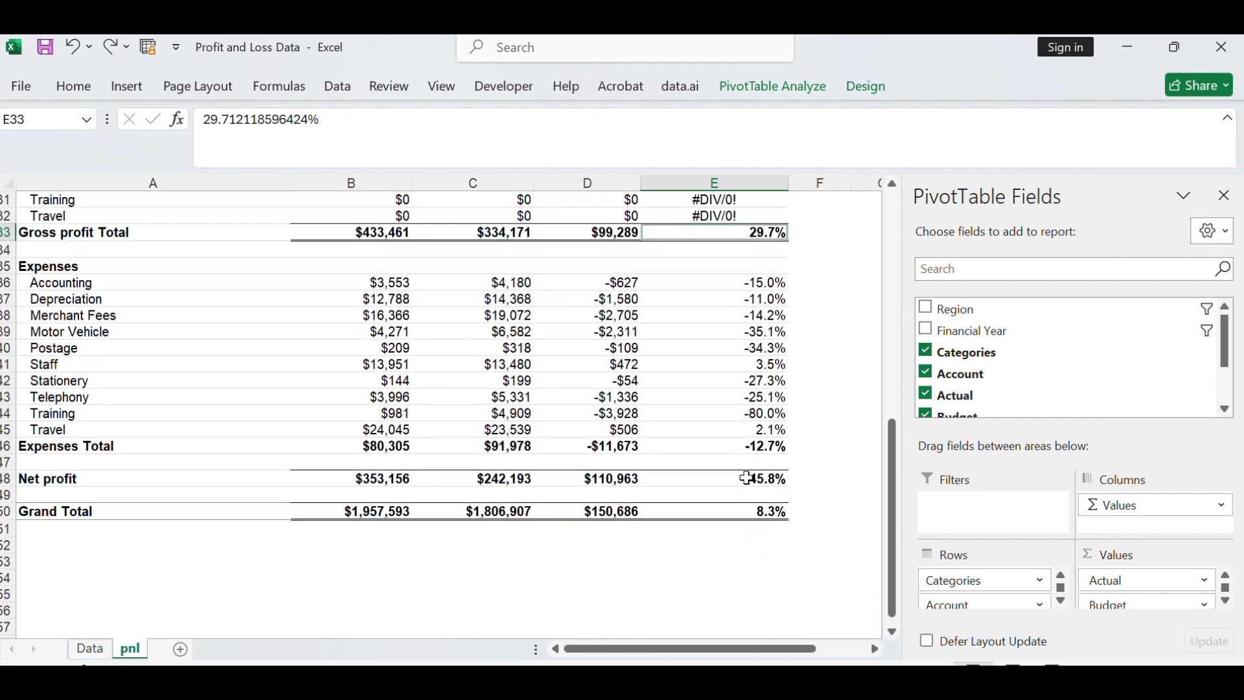
pyautogui.keyDown('ctrl'); pyautogui.click(747, 479); pyautogui.keyUp('ctrl')
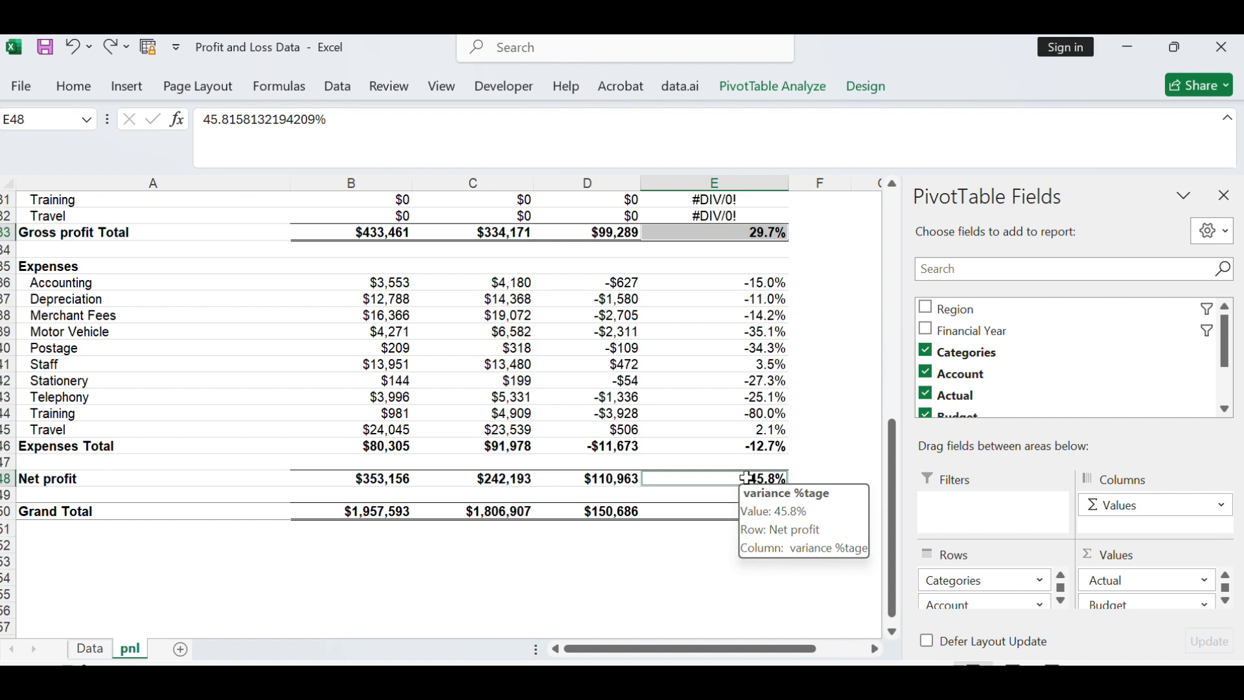
pyautogui.scroll(-1, 745, 477)
pyautogui.scroll(2, 747, 478)
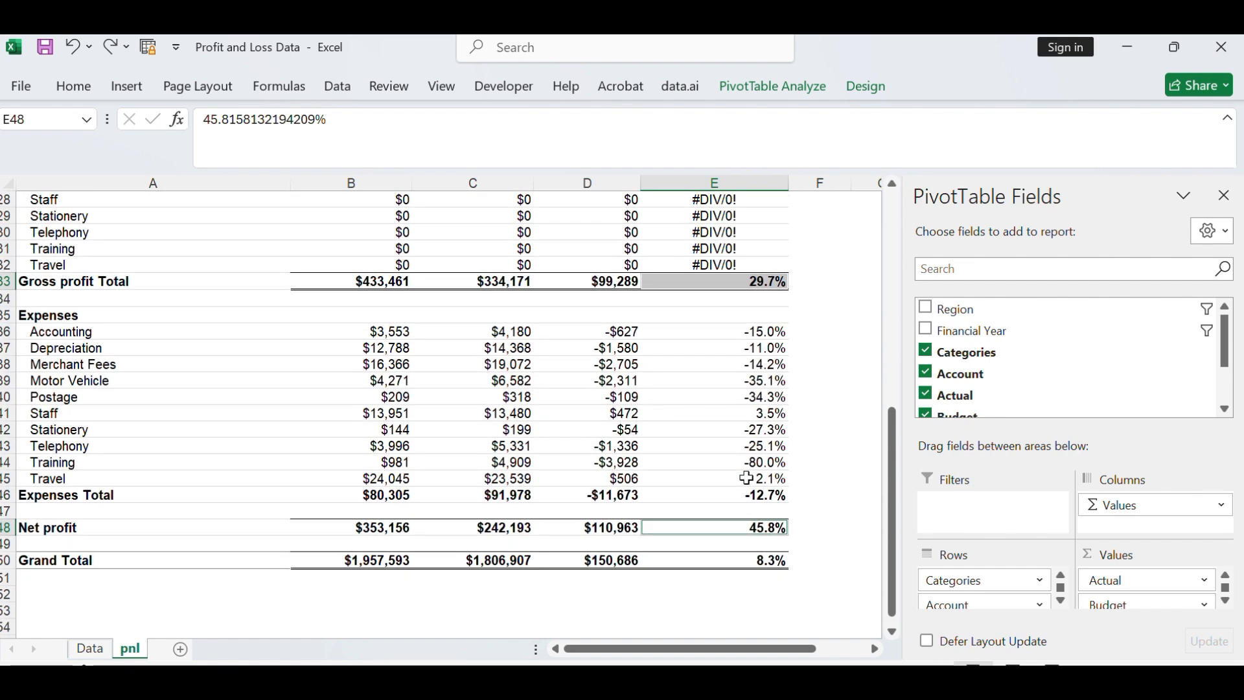
pyautogui.scroll(9, 747, 478)
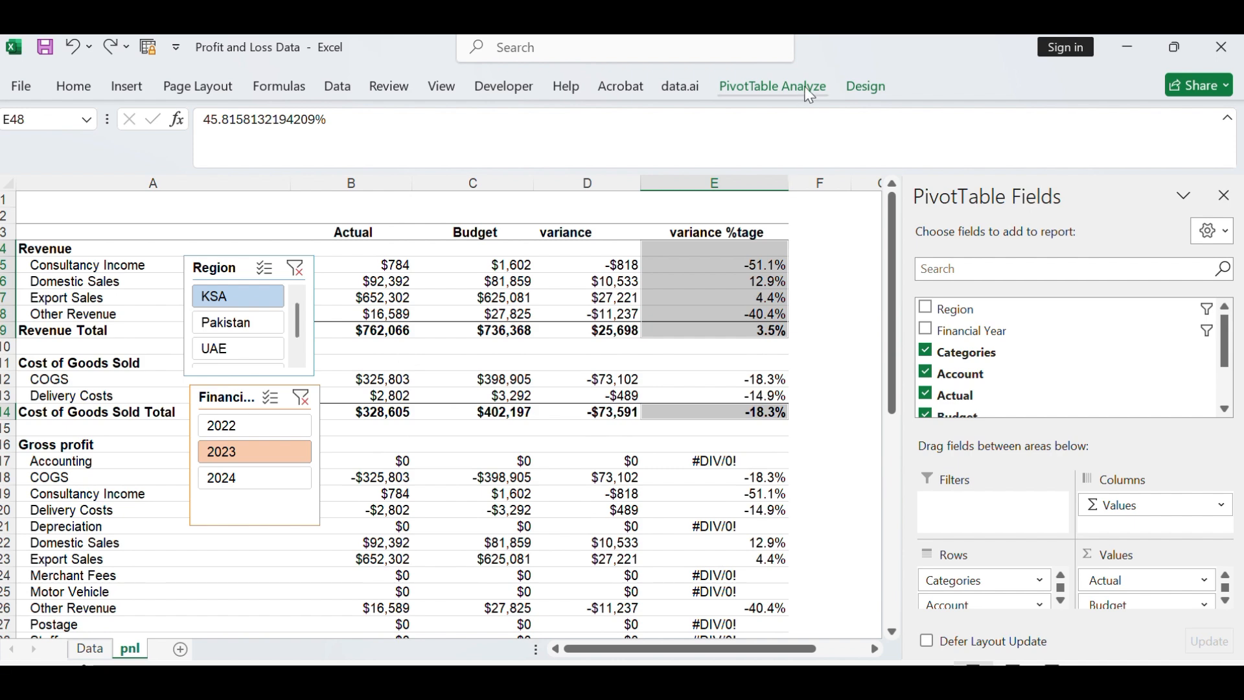
pyautogui.click(793, 92)
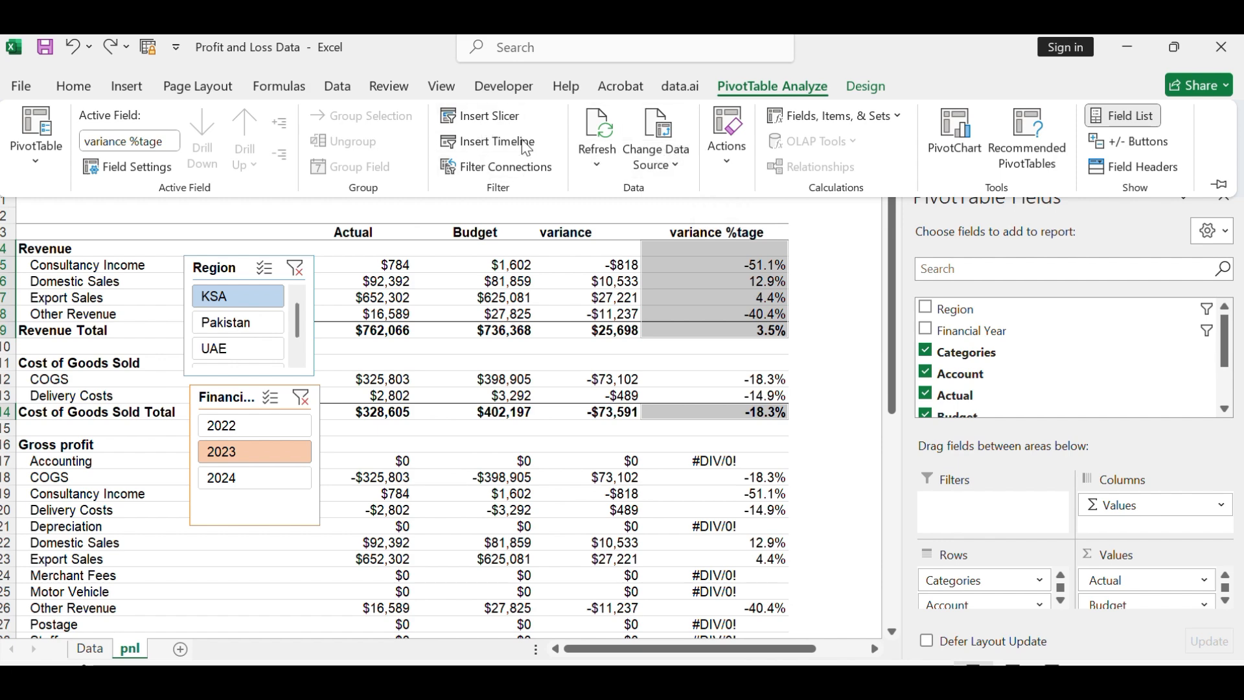
pyautogui.click(716, 152)
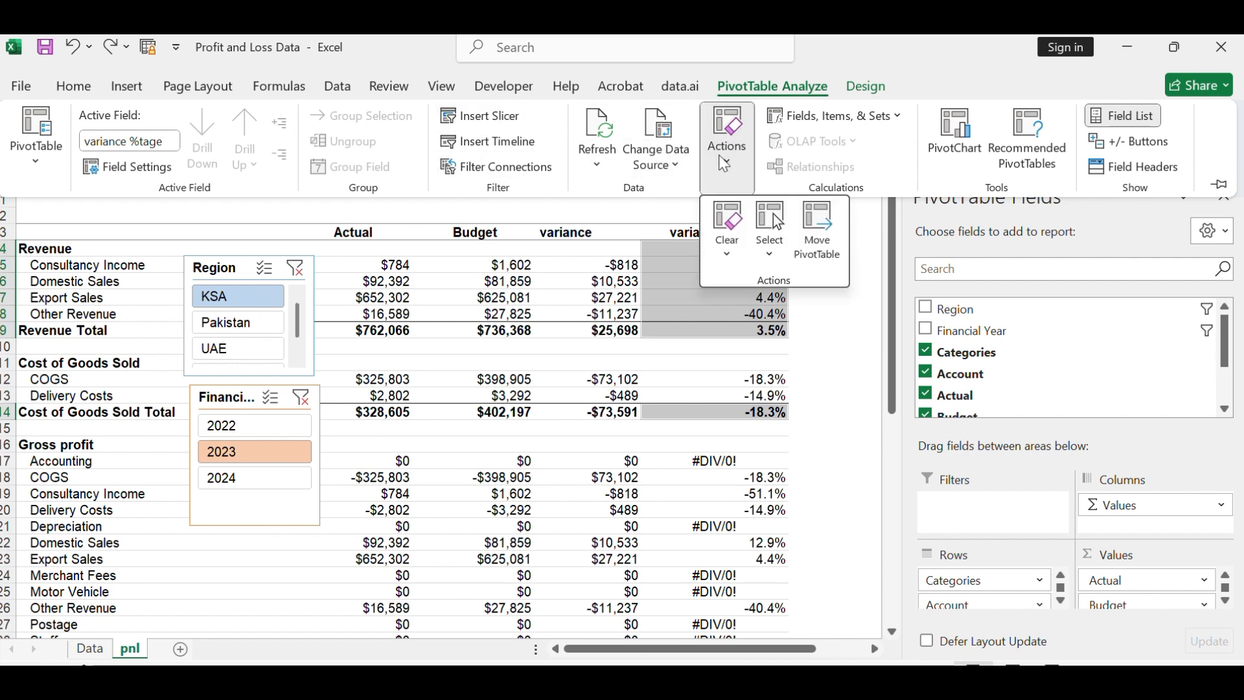
pyautogui.press('Escape')
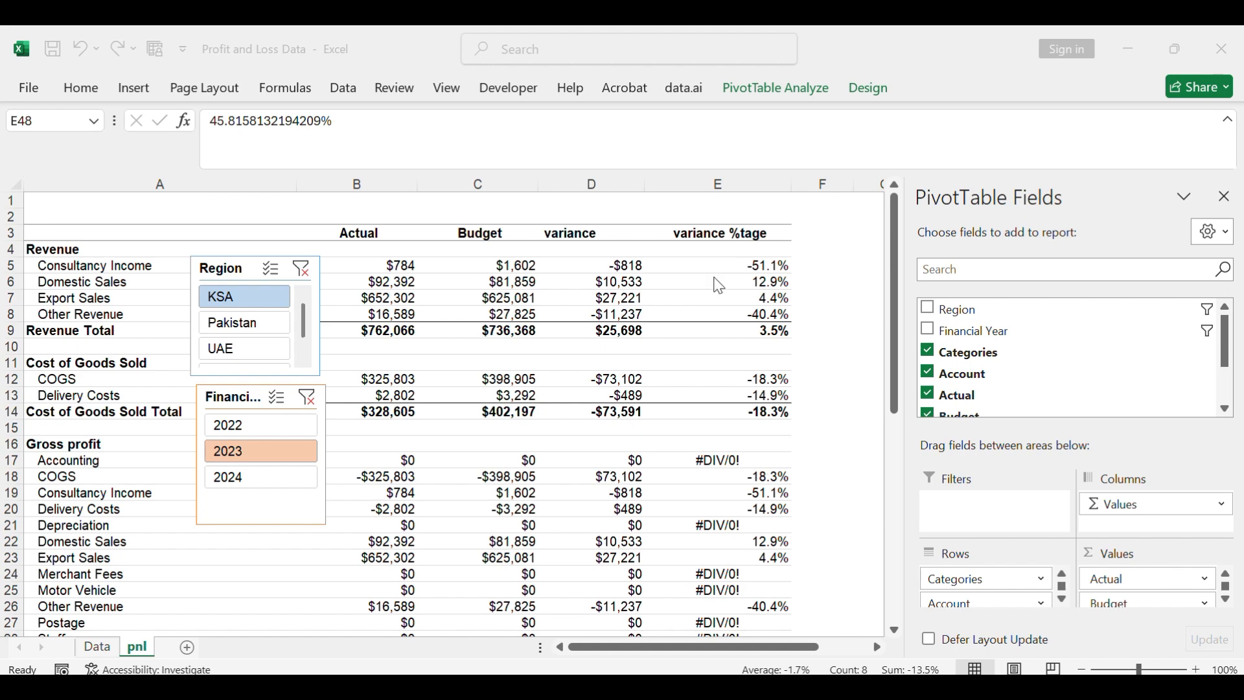
# - Apply the conditional-formatting icon set of three coloured directional arrows to the selected variance %tage values, and check the report's rows
pyautogui.click(737, 267)
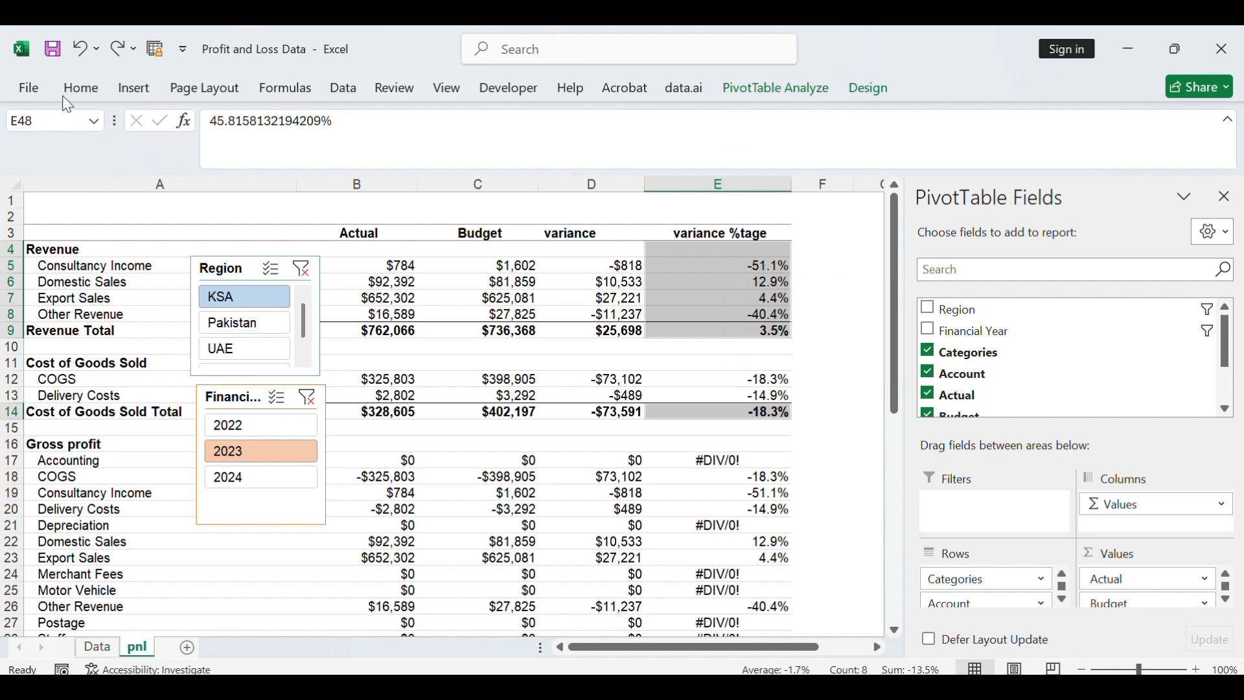
pyautogui.click(78, 88)
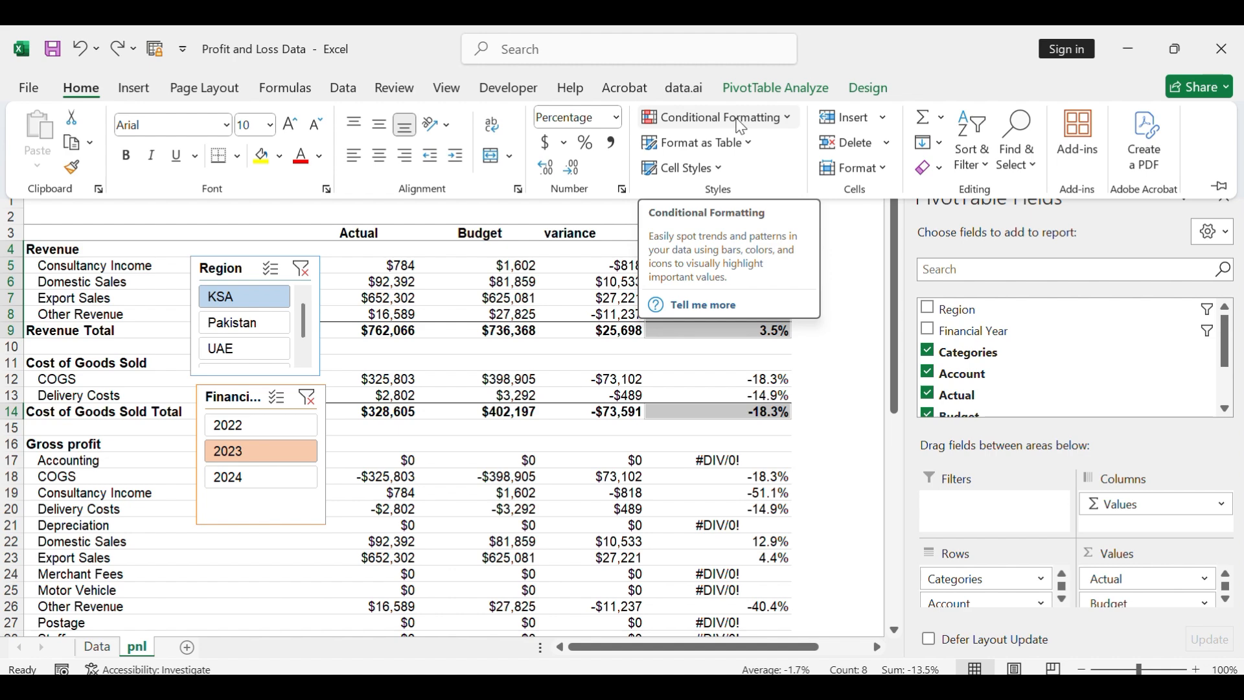
pyautogui.click(742, 126)
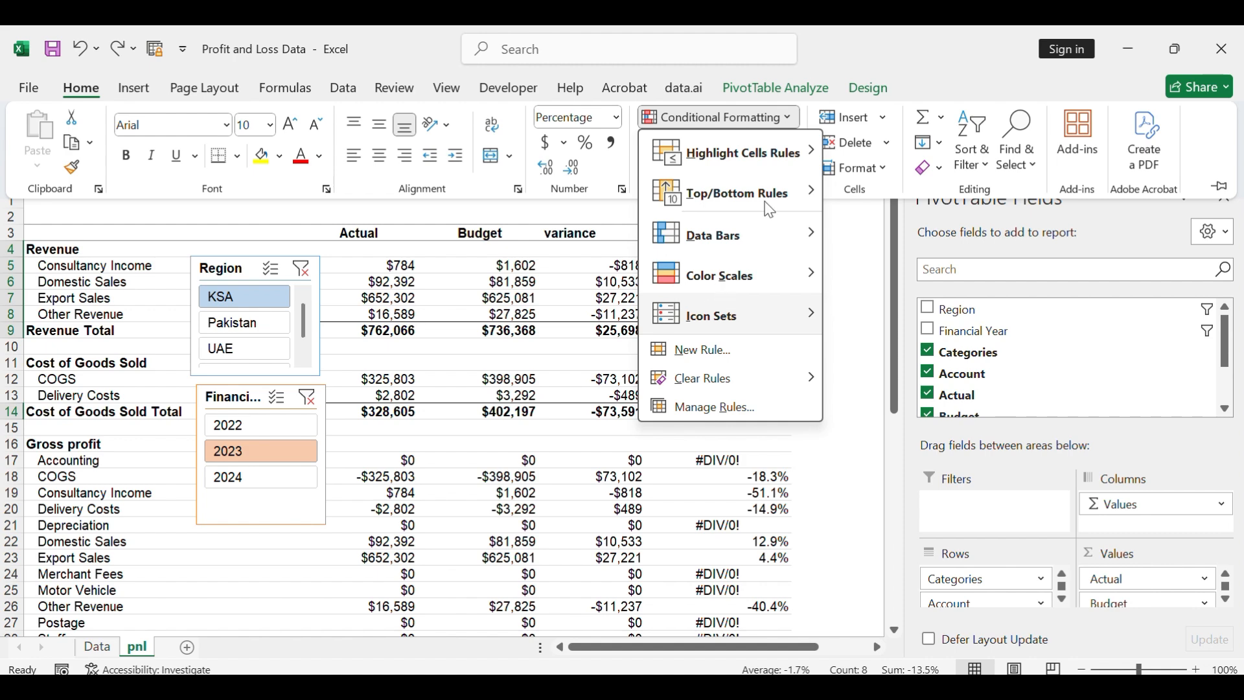
pyautogui.moveTo(782, 158)
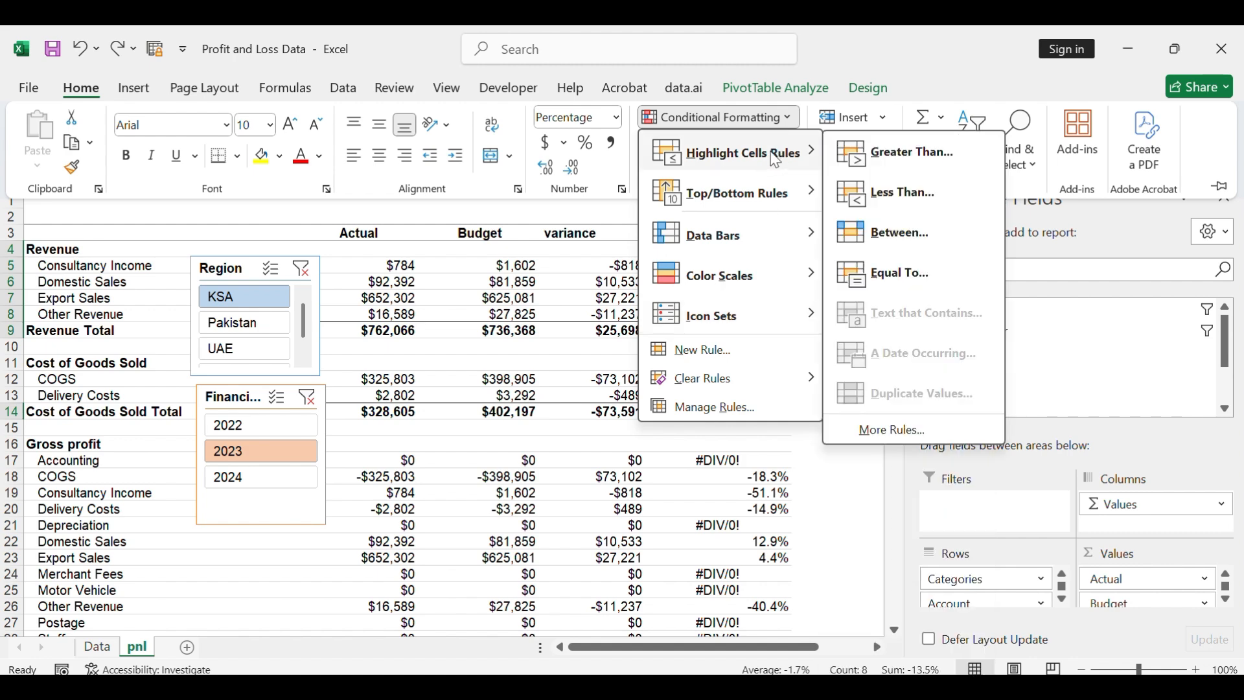
pyautogui.moveTo(798, 195)
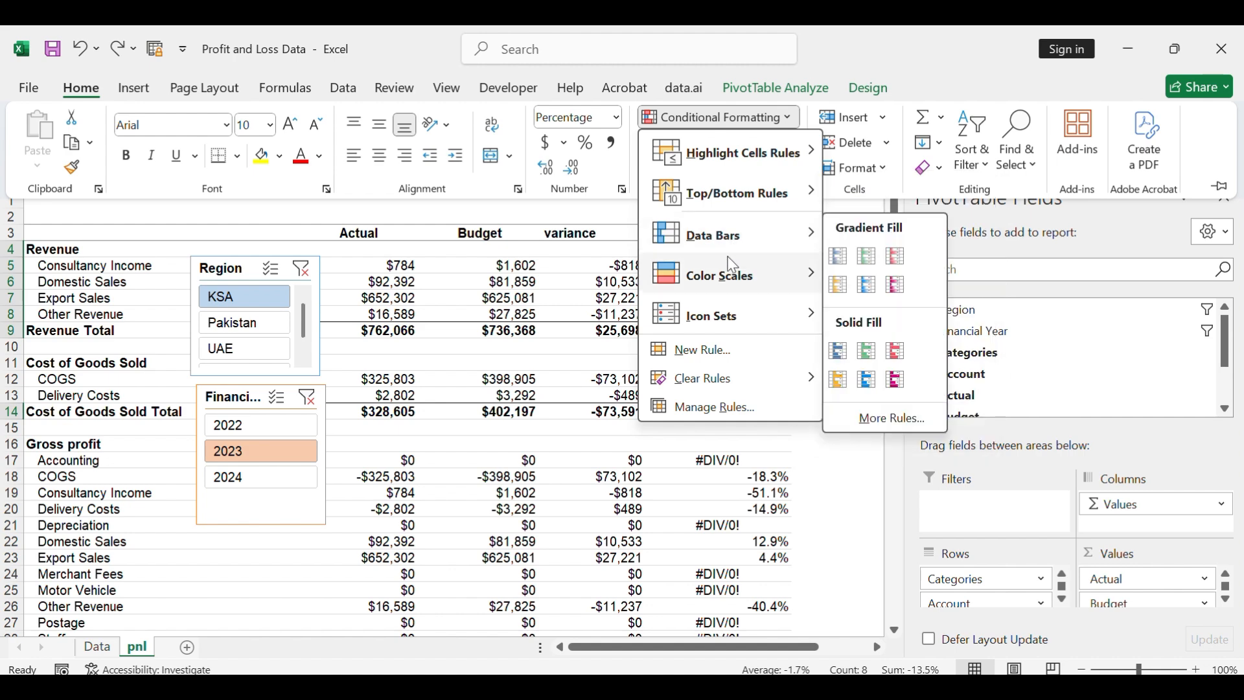
pyautogui.moveTo(722, 332)
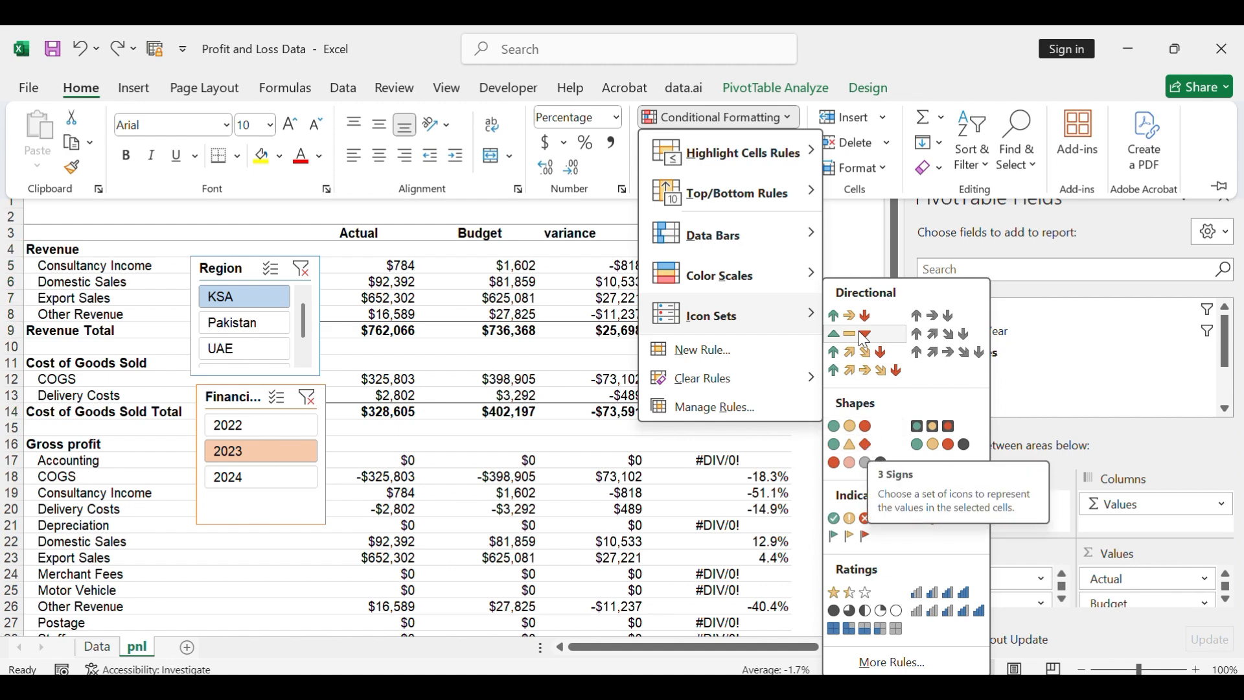
pyautogui.click(850, 316)
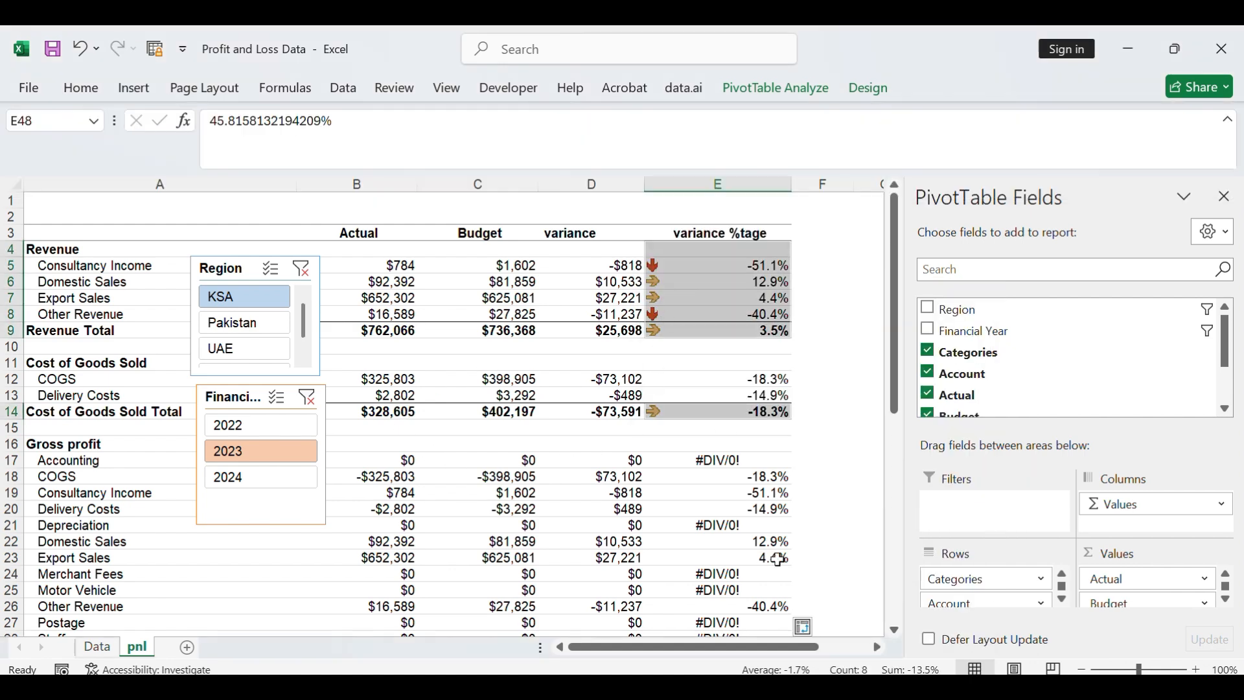
pyautogui.scroll(-6, 778, 560)
pyautogui.scroll(6, 774, 504)
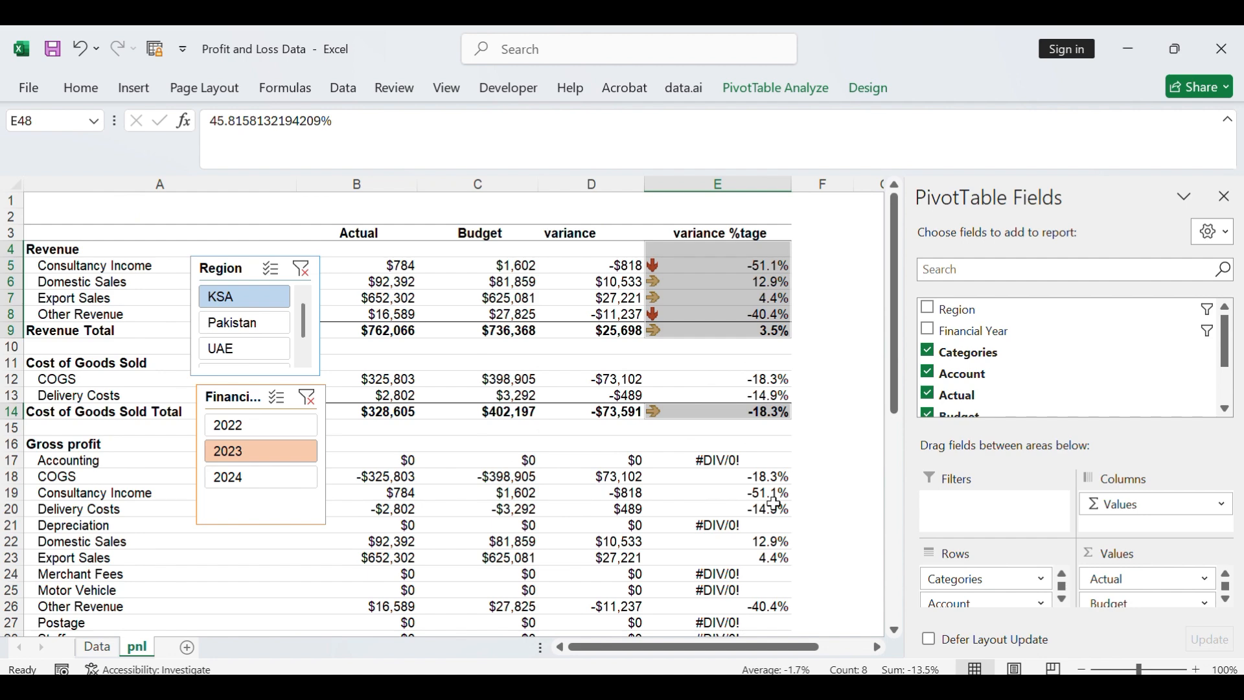